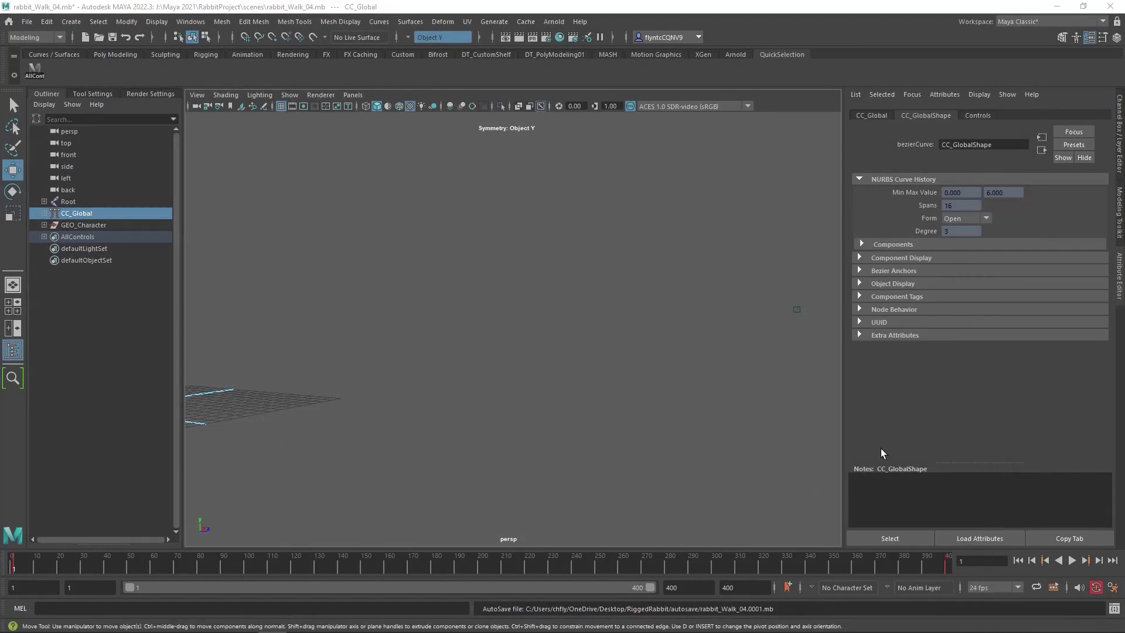
Step: Play the rabbit walk, stop it, and scrub the timeline forward to frame 189
{"action": "left_click", "coordinate": [1072, 560]}
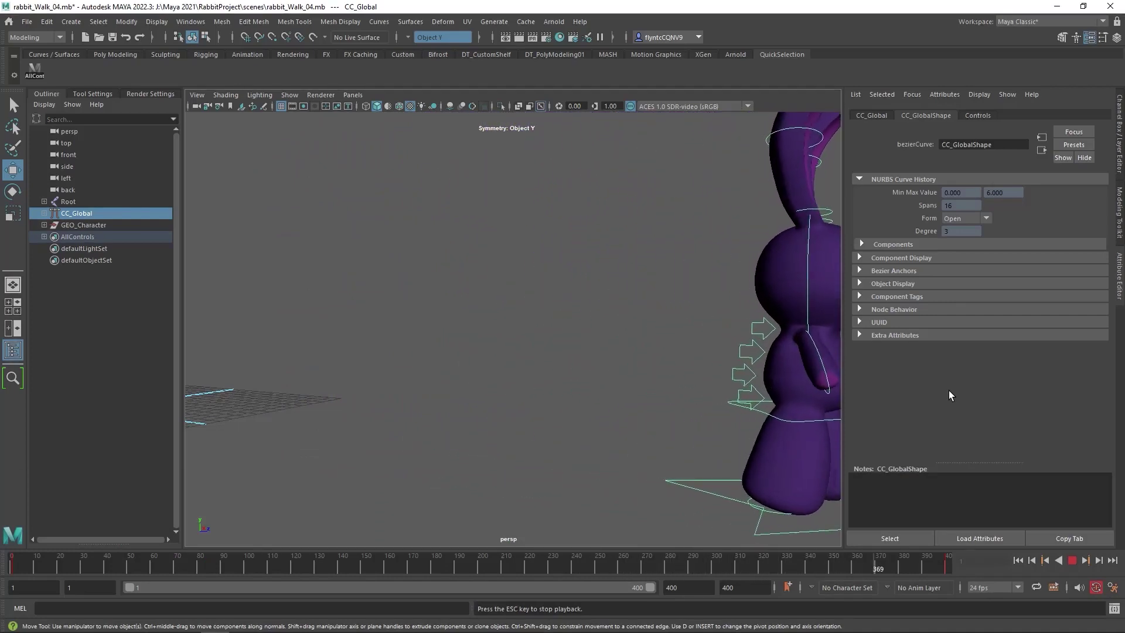
{"action": "key", "text": "Escape"}
{"action": "left_click_drag", "start_coordinate": [17, 566], "coordinate": [41, 563]}
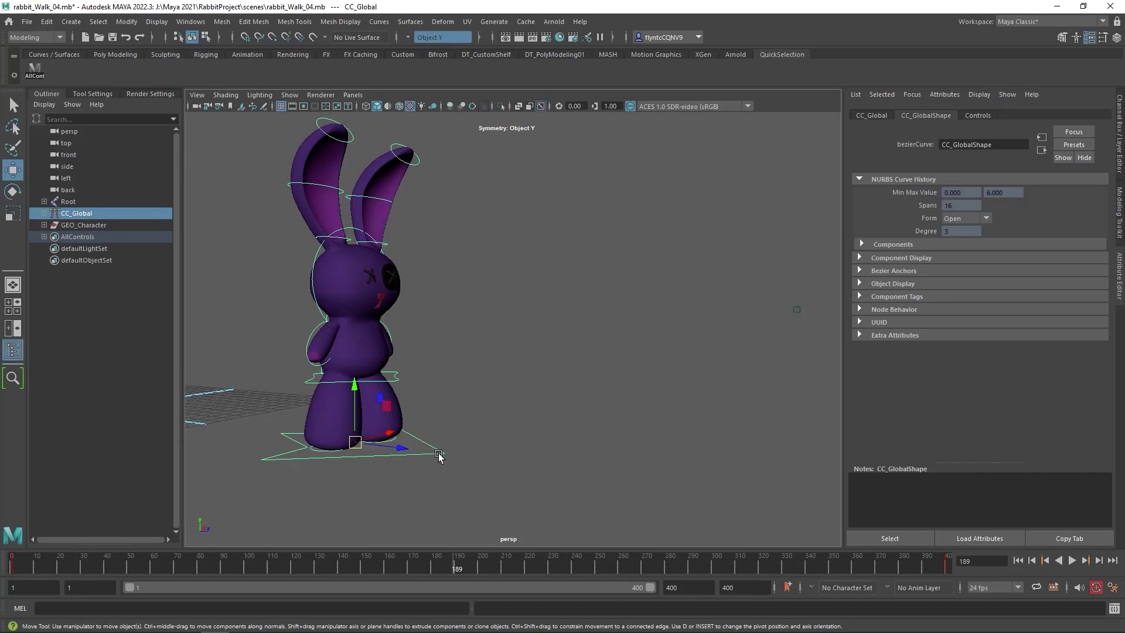
Step: Show CC_Global's Translate Z curve alone in the Graph Editor to confirm it rises linearly
{"action": "left_click", "coordinate": [191, 23]}
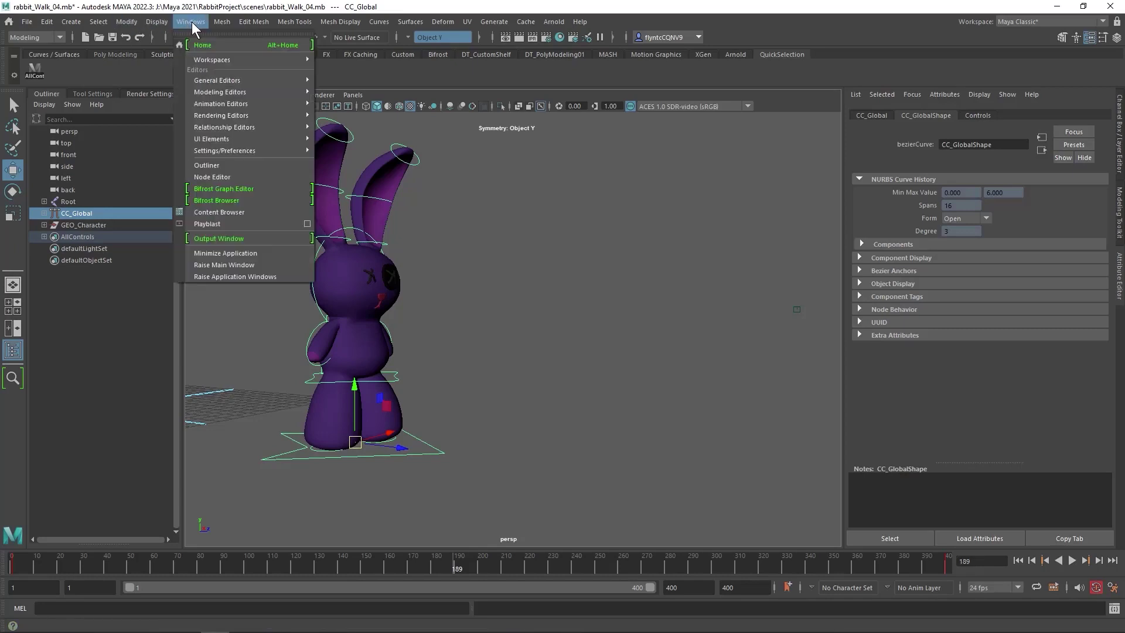
{"action": "mouse_move", "coordinate": [254, 88]}
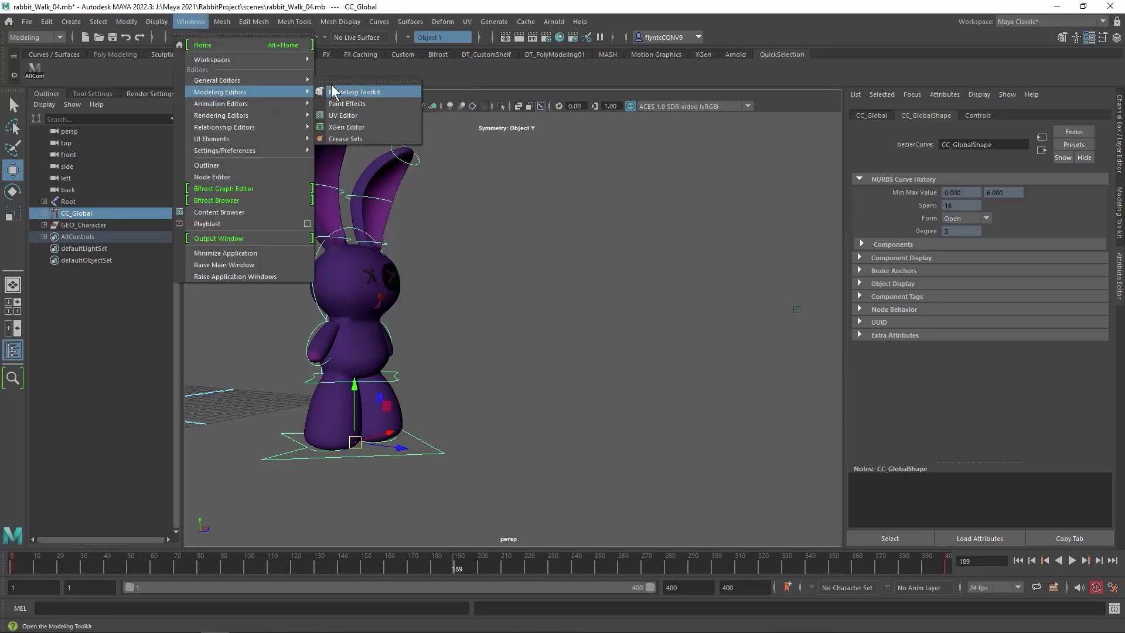
{"action": "mouse_move", "coordinate": [277, 104]}
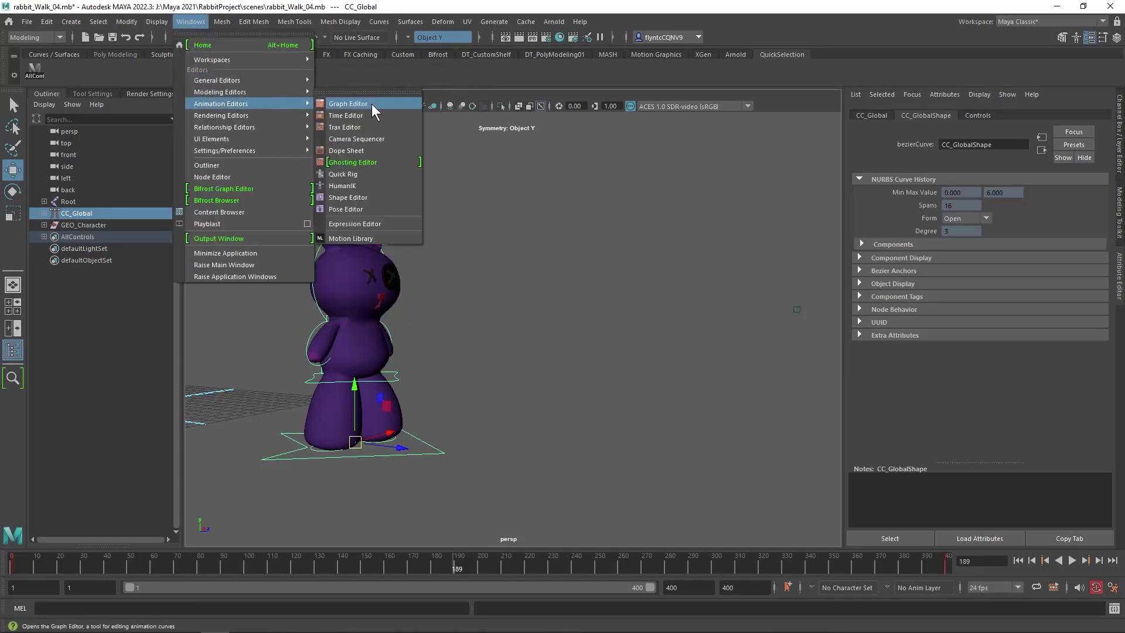
{"action": "left_click", "coordinate": [371, 103]}
{"action": "left_click_drag", "start_coordinate": [421, 193], "coordinate": [379, 163]}
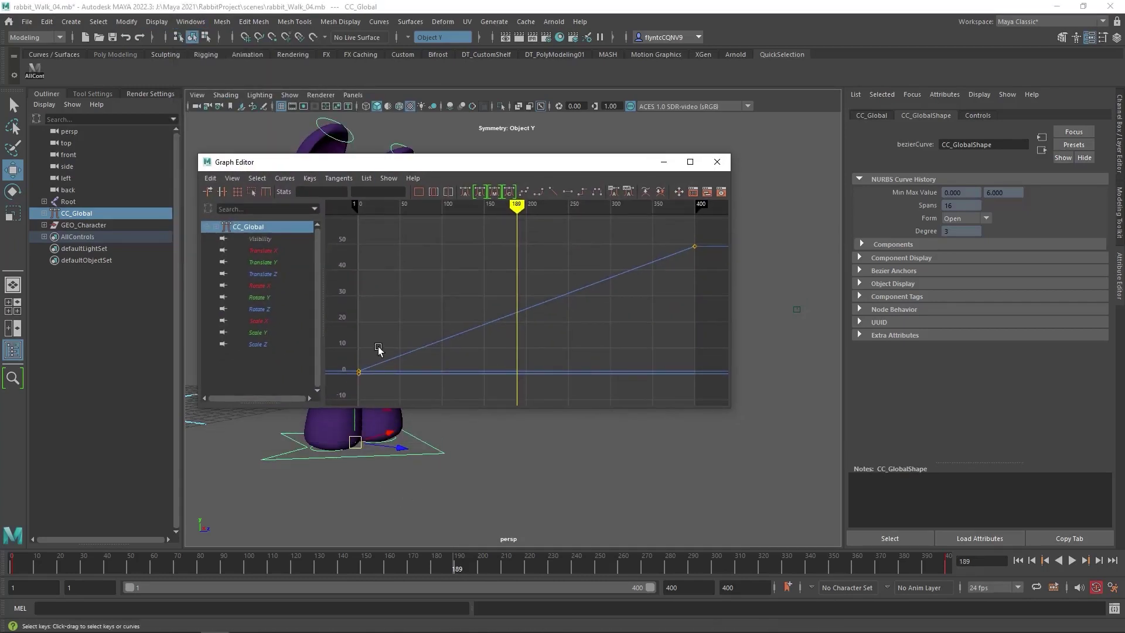
{"action": "left_click", "coordinate": [269, 276]}
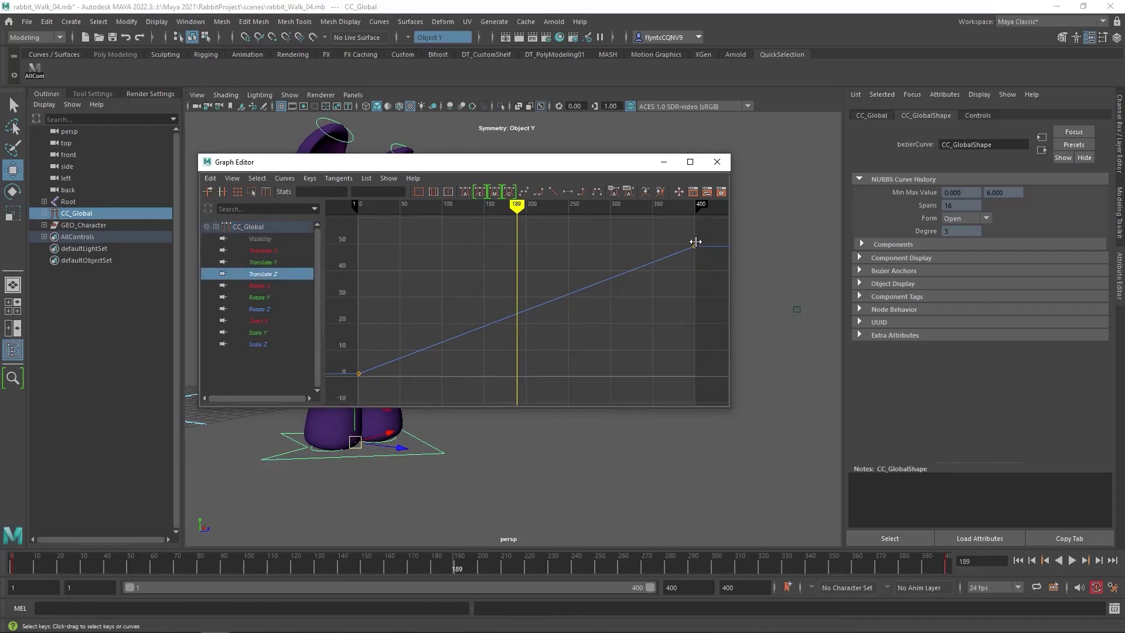
Step: Select all rig controls with the AllControls shelf button and view their curves in an enlarged Graph Editor
{"action": "left_click", "coordinate": [716, 162]}
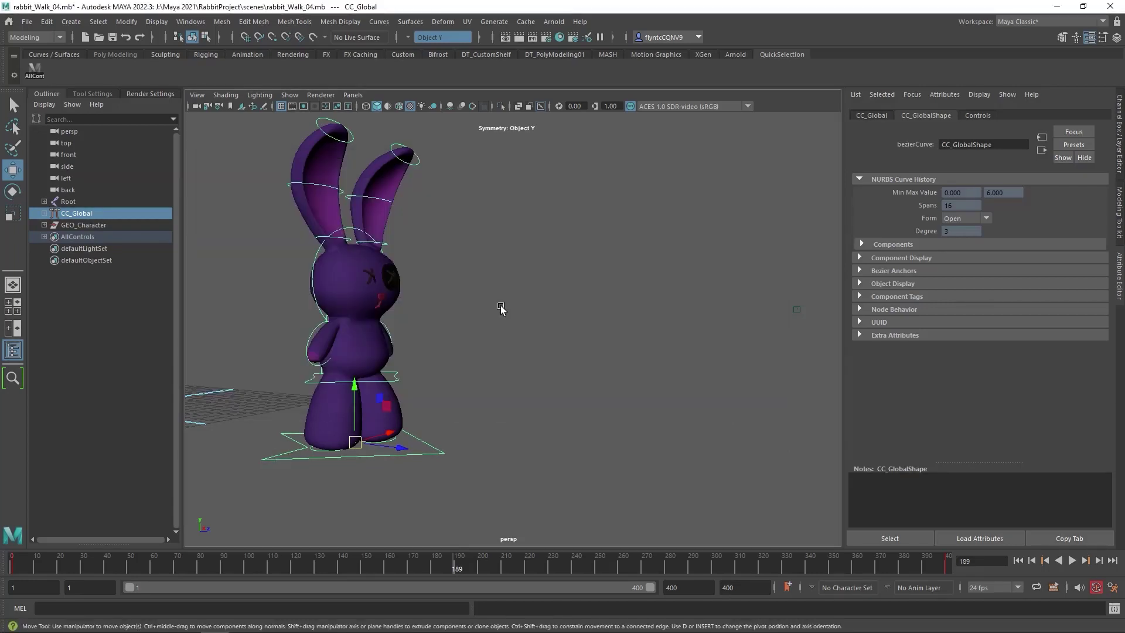
{"action": "left_click", "coordinate": [34, 66]}
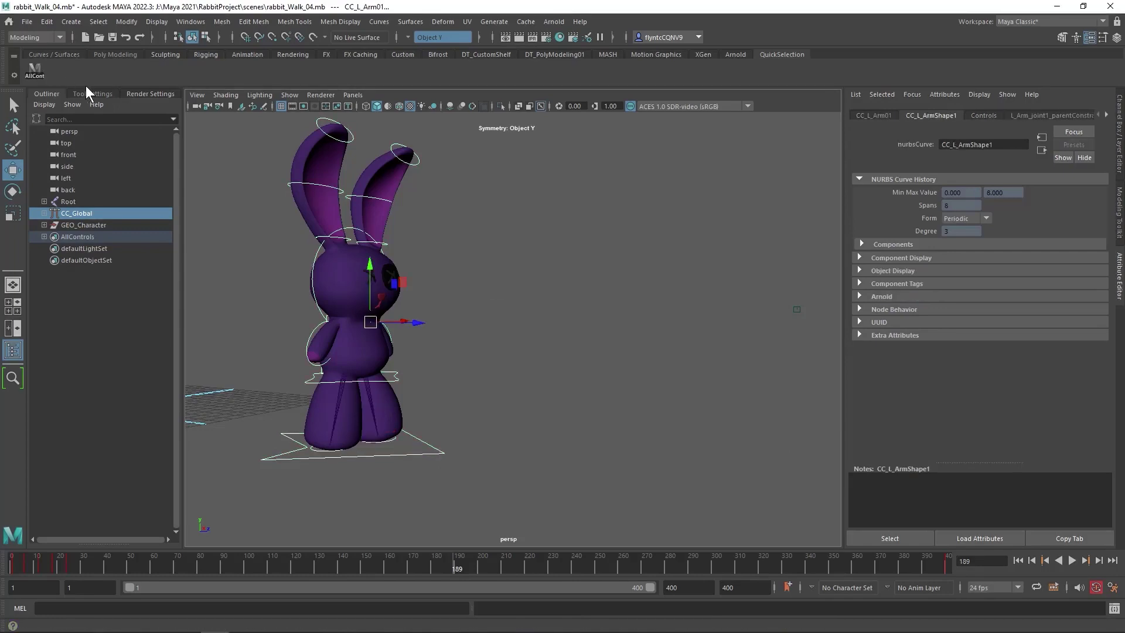
{"action": "left_click", "coordinate": [196, 22]}
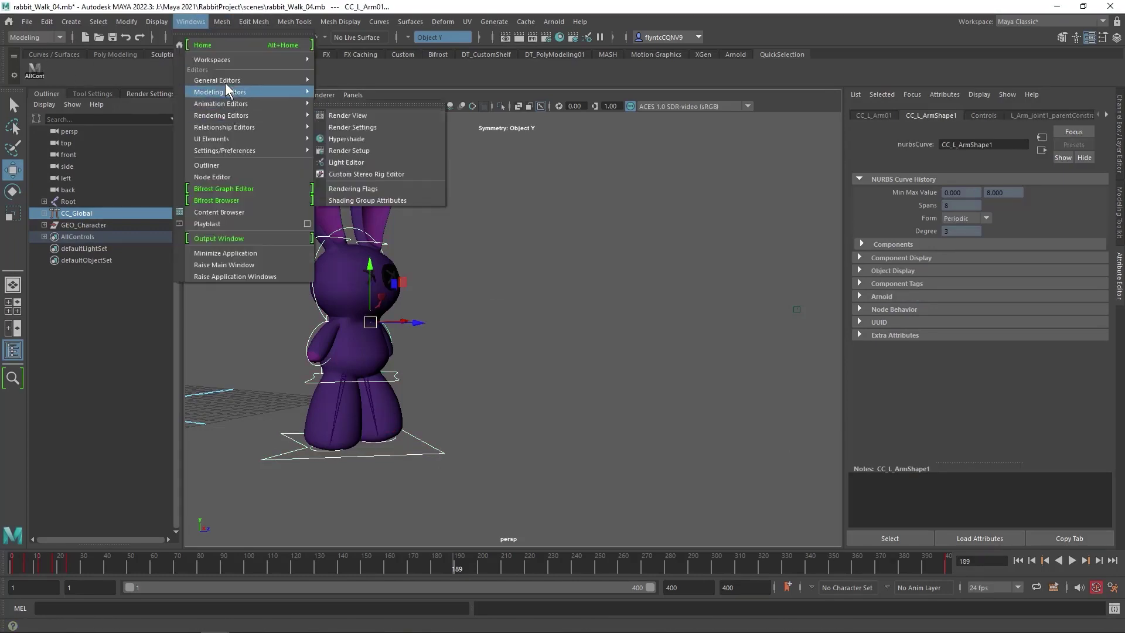
{"action": "mouse_move", "coordinate": [266, 101]}
{"action": "left_click", "coordinate": [352, 103]}
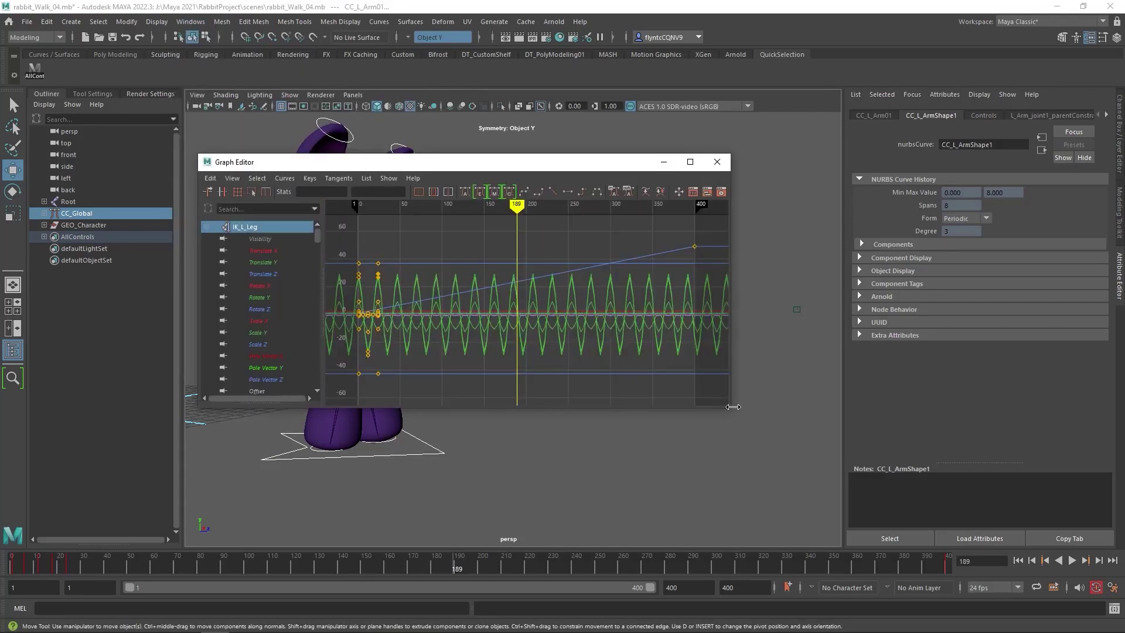
{"action": "left_click_drag", "start_coordinate": [732, 410], "coordinate": [1060, 481]}
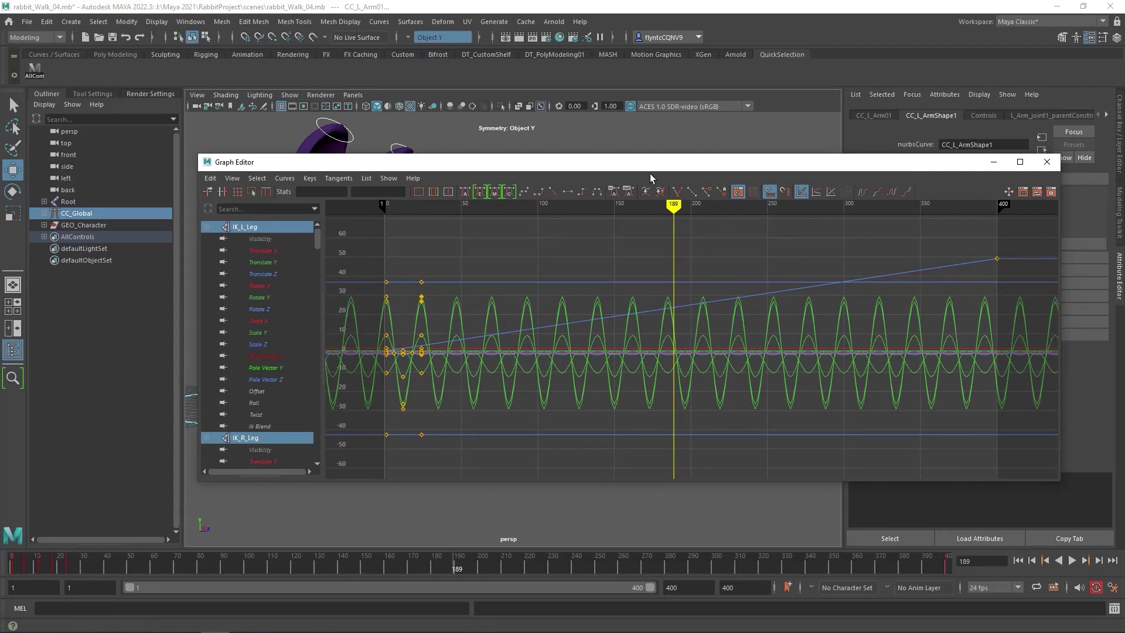
Step: Close the Graph Editor and select the right foot control CC_R_Leg01 in the viewport
{"action": "left_click", "coordinate": [1047, 162]}
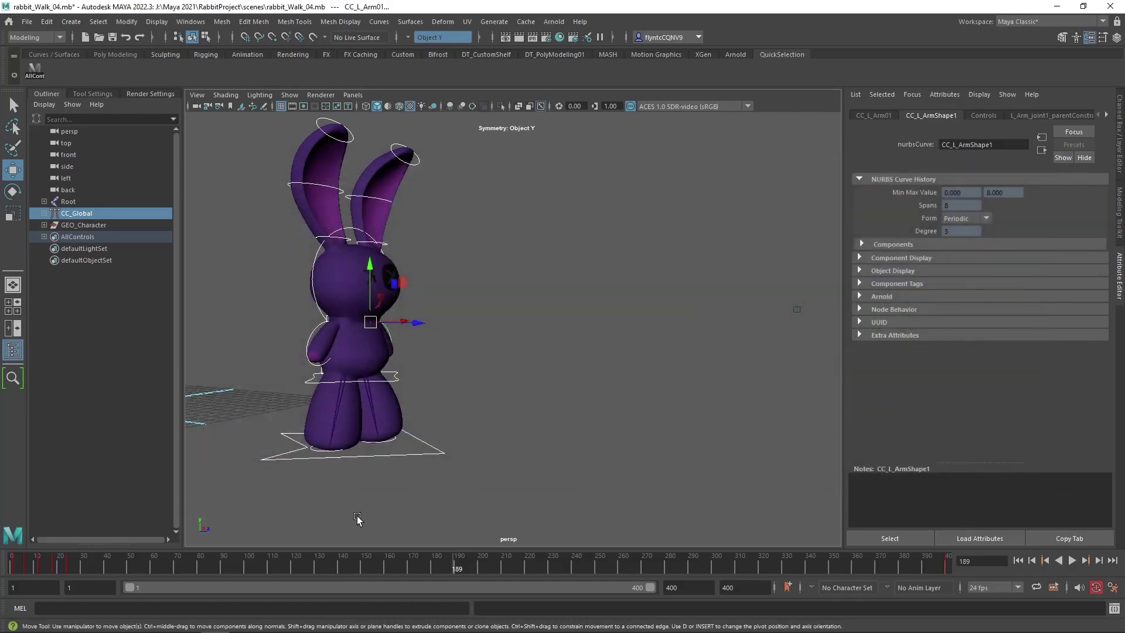
{"action": "left_click", "coordinate": [316, 452]}
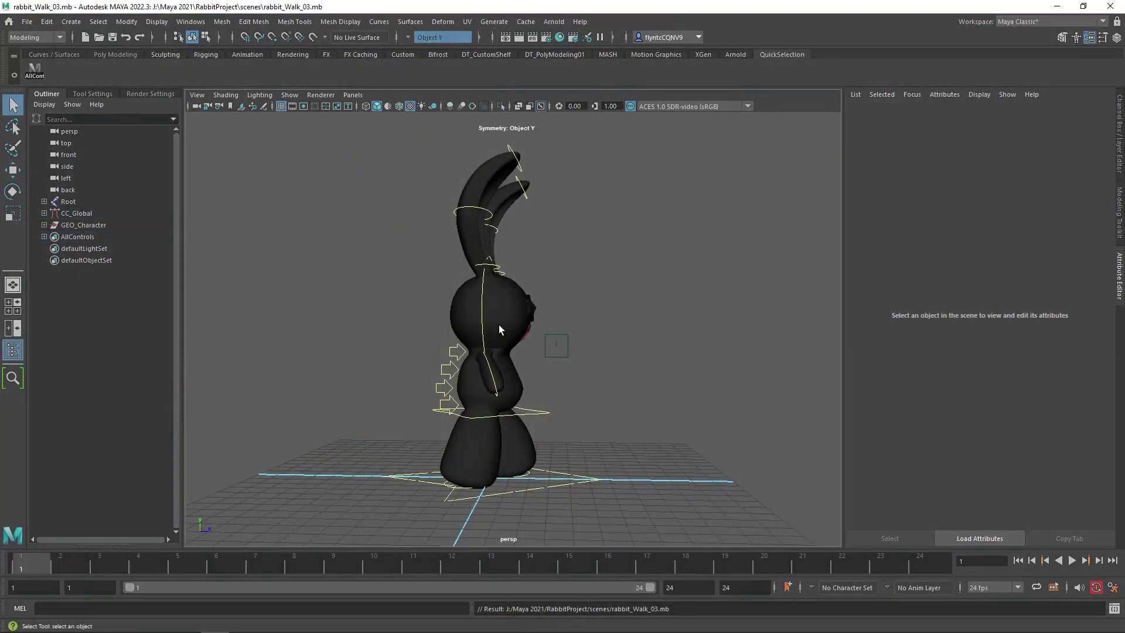
Step: Preview the short 24-frame walk cycle
{"action": "mouse_move", "coordinate": [520, 375]}
{"action": "left_mouse_down", "text": "alt"}
{"action": "mouse_move", "coordinate": [495, 367]}
{"action": "mouse_move", "coordinate": [527, 366]}
{"action": "left_mouse_up", "text": "alt"}
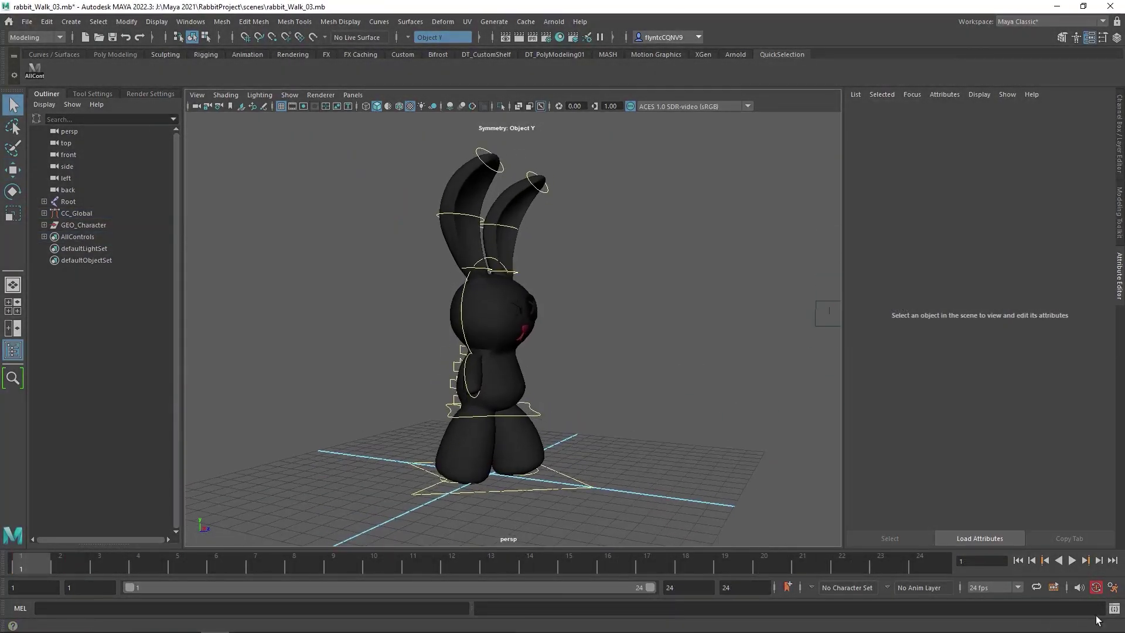
{"action": "left_click", "coordinate": [1073, 557]}
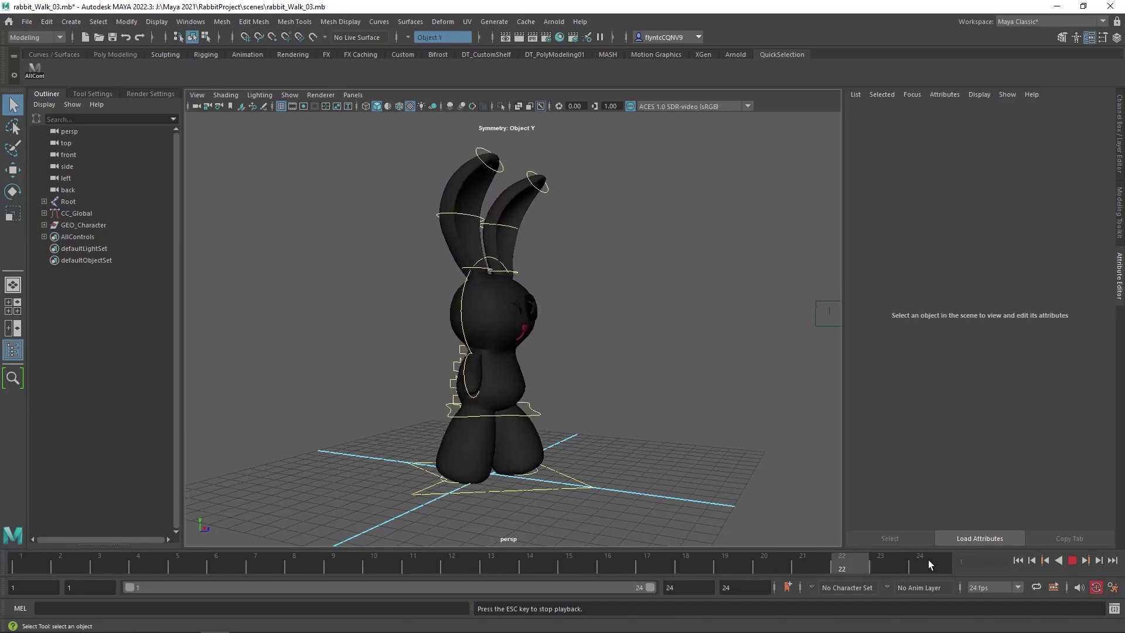
{"action": "left_click", "coordinate": [1070, 560]}
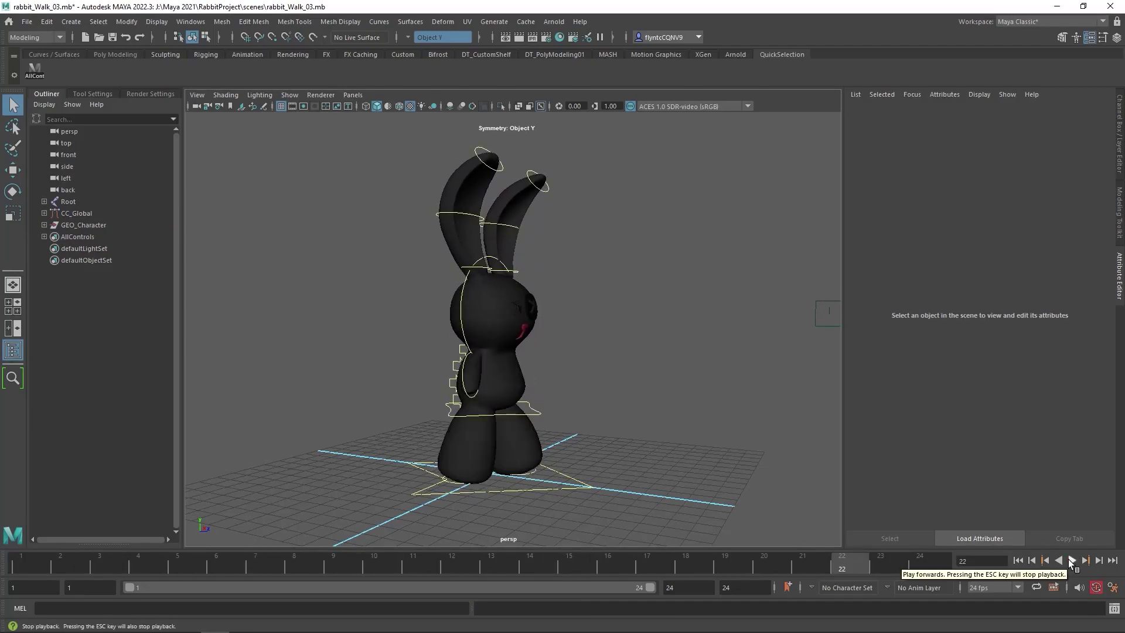
Step: Set the animation end time and the playback range to 400 frames
{"action": "left_click", "coordinate": [743, 587]}
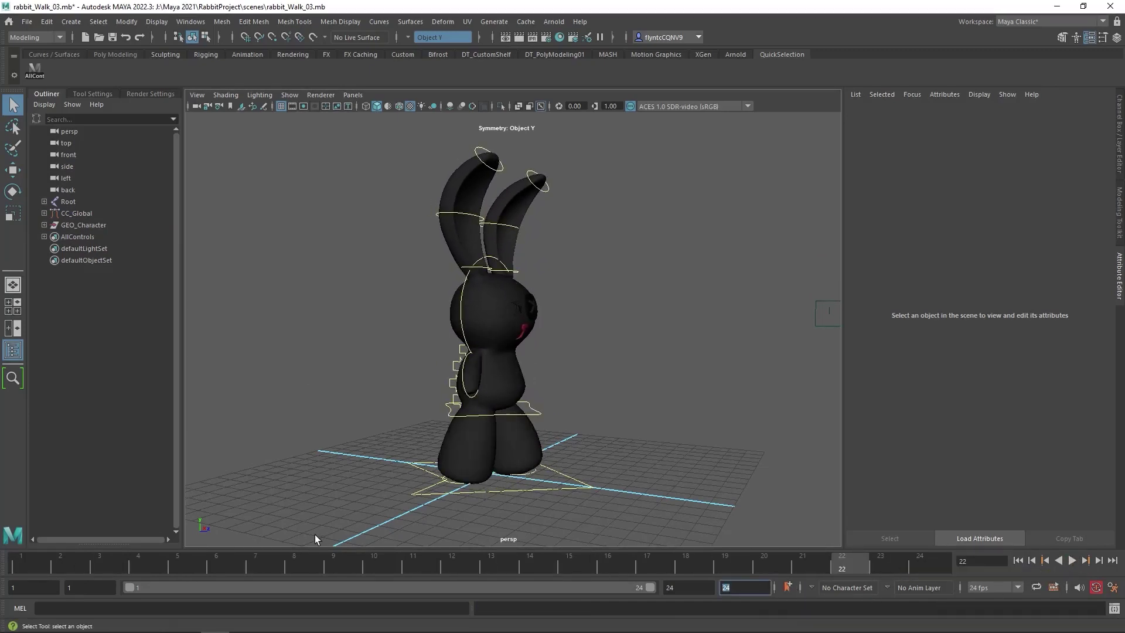
{"action": "type", "text": "400"}
{"action": "key", "text": "Return"}
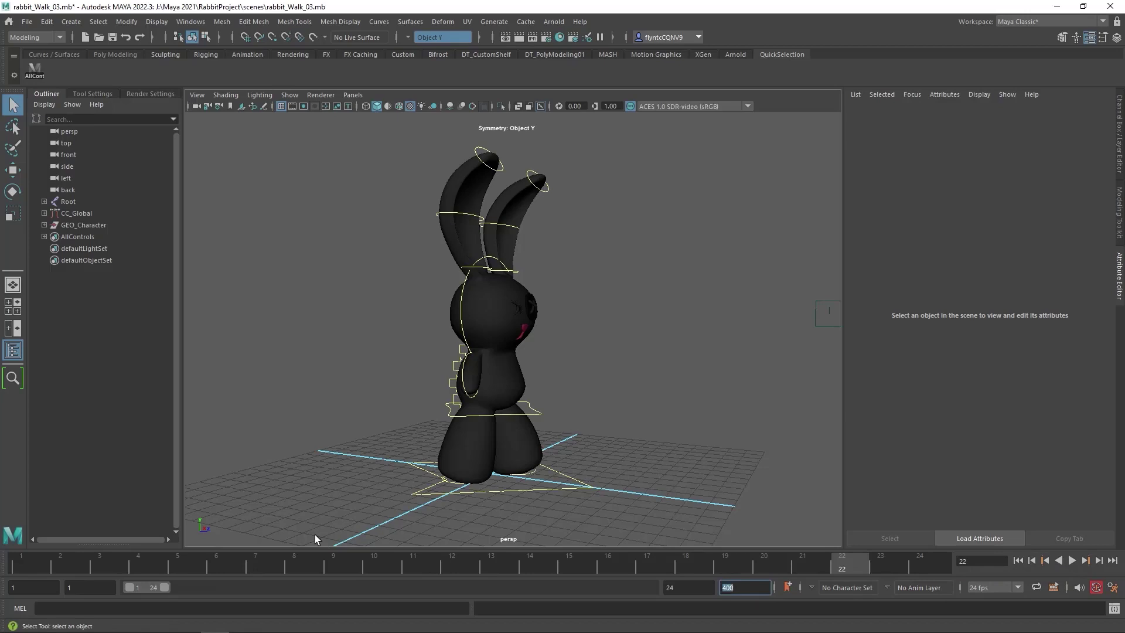
{"action": "left_click_drag", "start_coordinate": [164, 587], "coordinate": [651, 587]}
Step: Play the walk over the 400-frame range, rewind to frame 1 and play it again
{"action": "left_click", "coordinate": [1072, 560]}
{"action": "left_click", "coordinate": [1072, 560]}
{"action": "left_click_drag", "start_coordinate": [136, 561], "coordinate": [13, 561]}
{"action": "left_click", "coordinate": [1072, 560]}
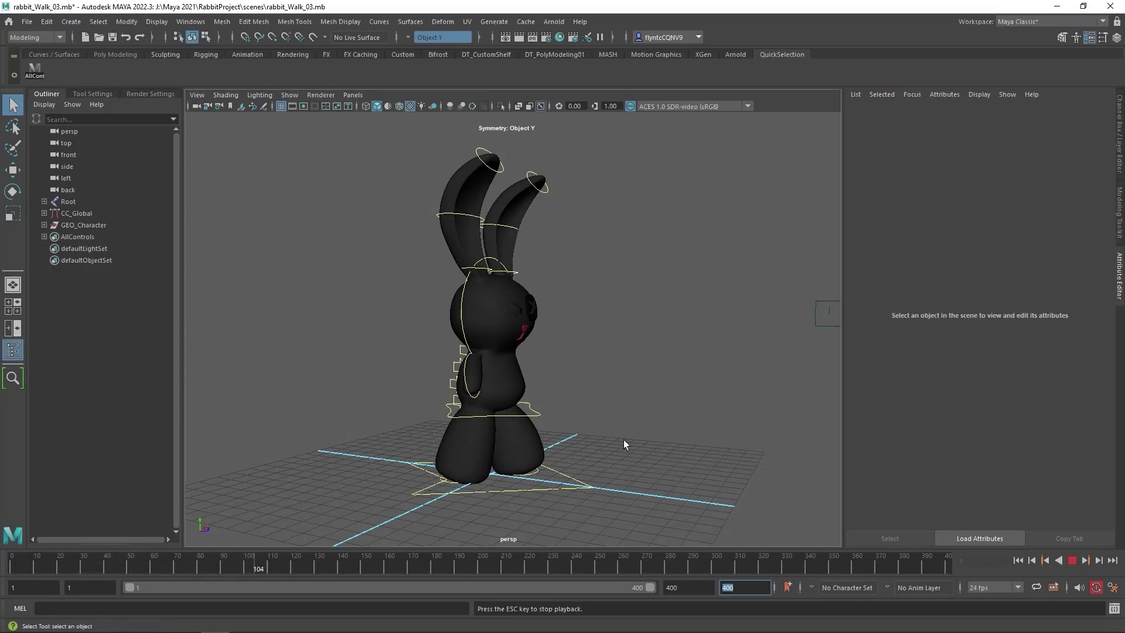
{"action": "key", "text": "Escape"}
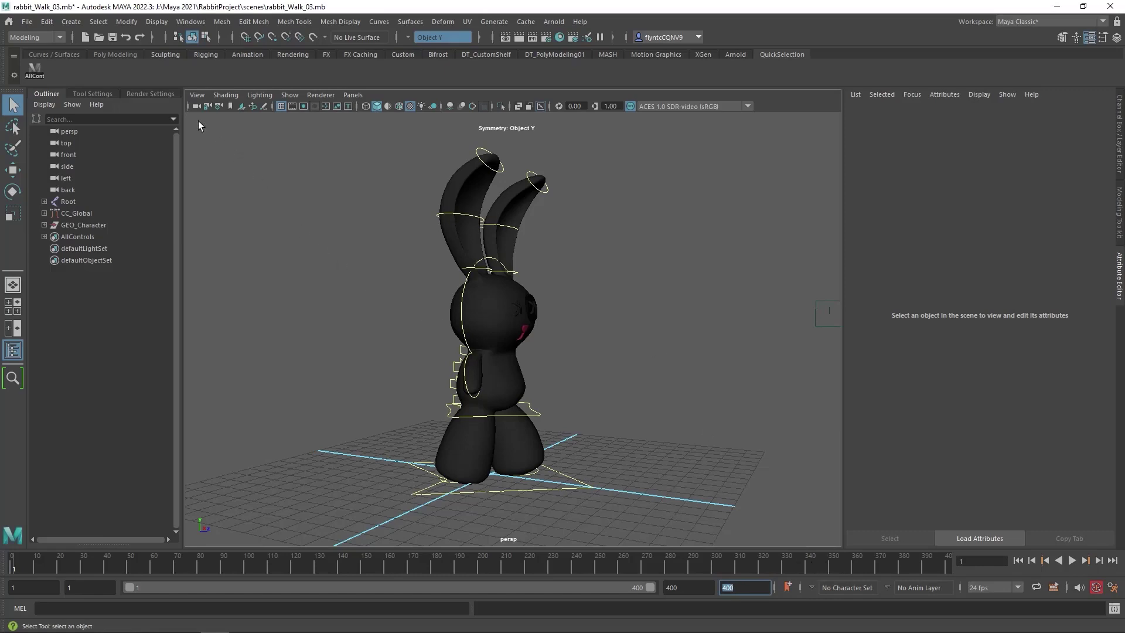
Step: Show only the CC_R_Leg01 and CC_L_Leg01 curves in the Graph Editor, deselecting CC_Global
{"action": "left_click", "coordinate": [34, 72]}
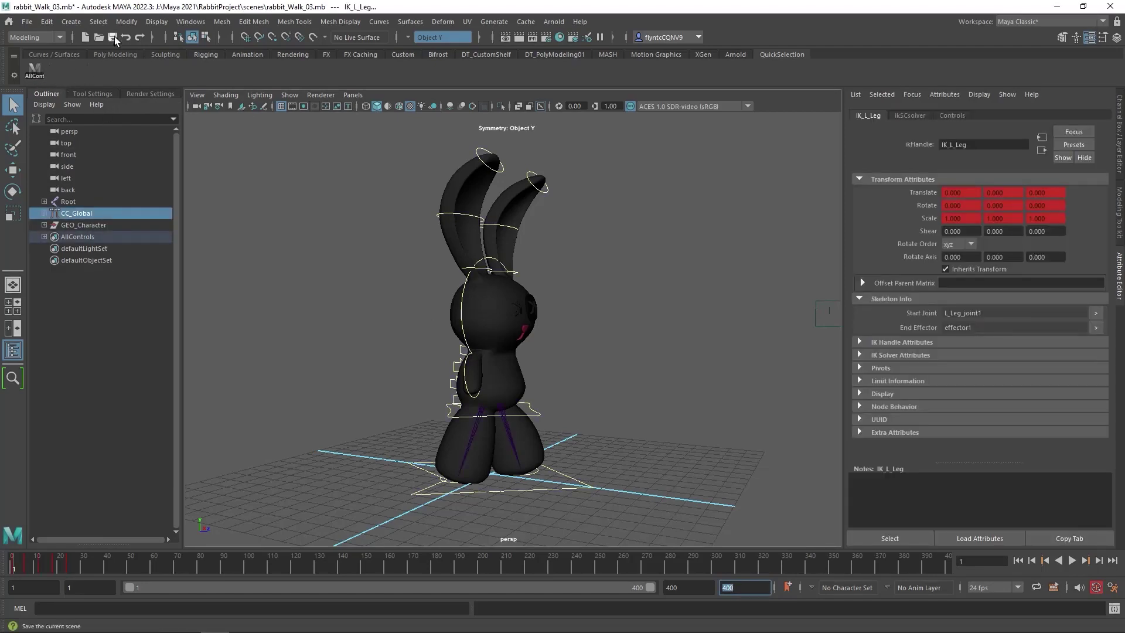
{"action": "left_click", "coordinate": [191, 22]}
{"action": "mouse_move", "coordinate": [237, 116]}
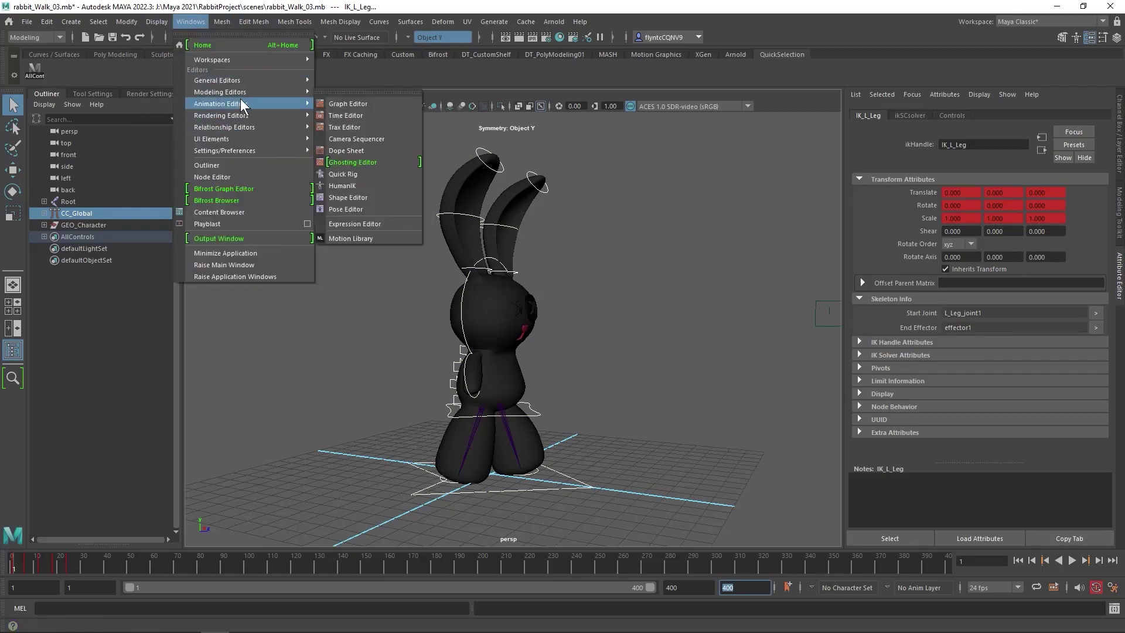
{"action": "left_click", "coordinate": [371, 103]}
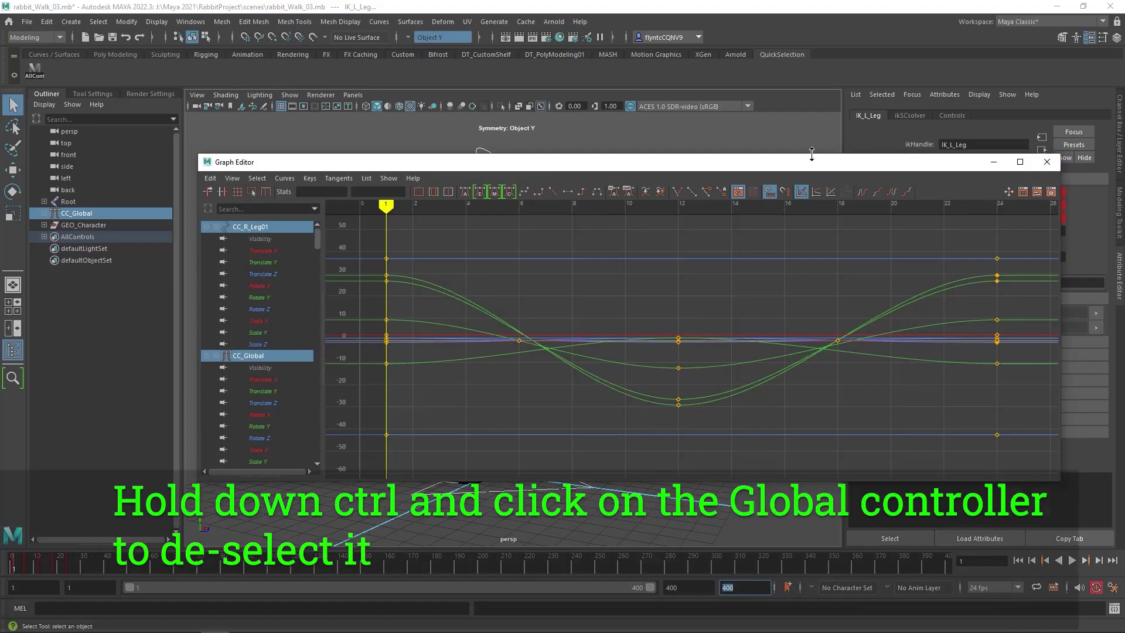
{"action": "left_click_drag", "start_coordinate": [811, 162], "coordinate": [780, 121]}
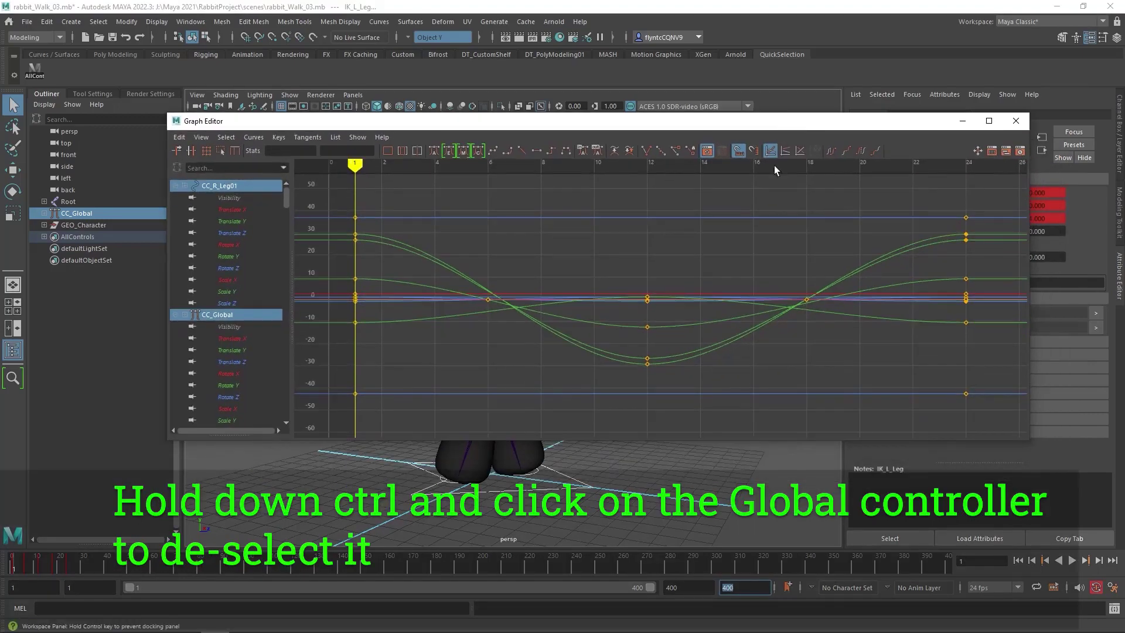
{"action": "left_click", "coordinate": [579, 491], "text": "ctrl"}
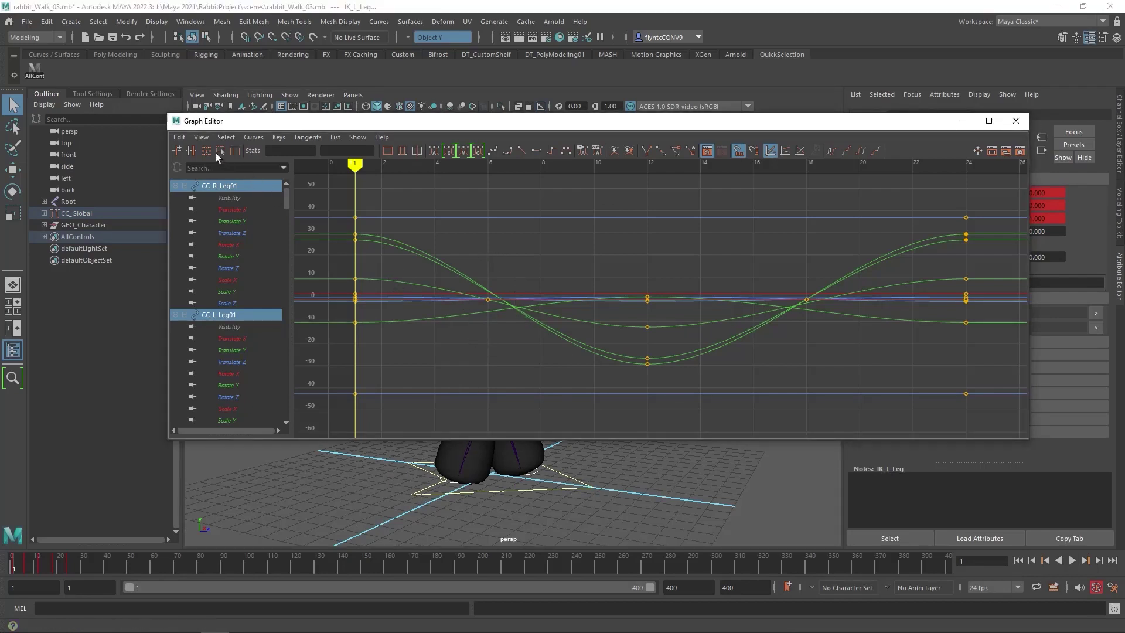
Step: Frame the leg curves in the Graph Editor and select all their keys
{"action": "left_click", "coordinate": [201, 137]}
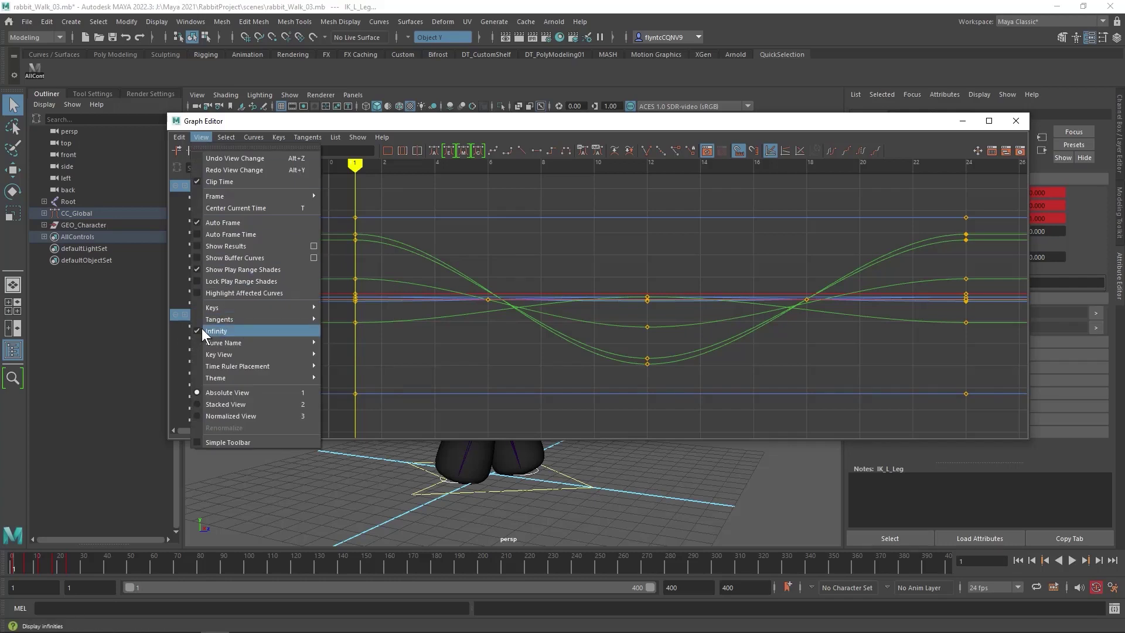
{"action": "left_click", "coordinate": [490, 343]}
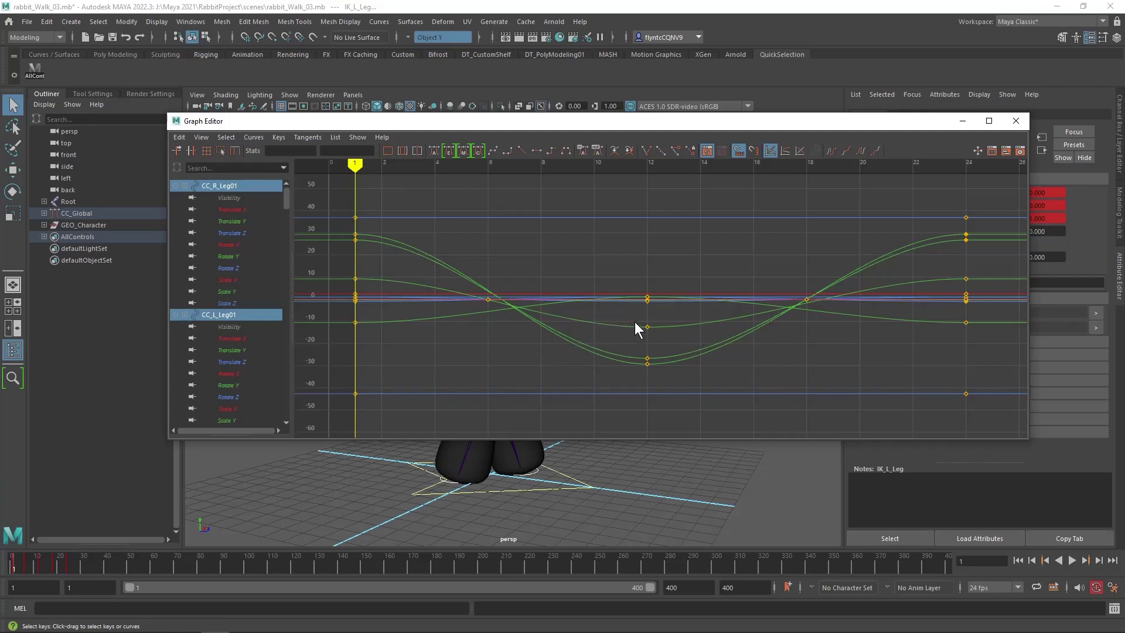
{"action": "right_click_drag", "start_coordinate": [634, 322], "coordinate": [601, 327], "text": "alt"}
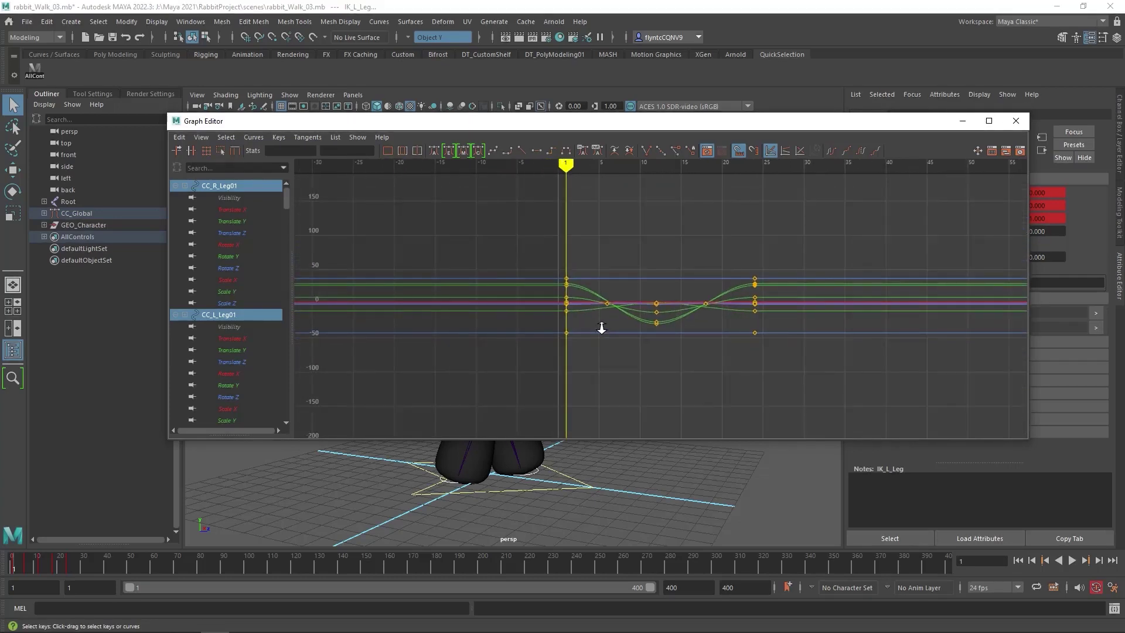
{"action": "middle_click_drag", "start_coordinate": [677, 359], "coordinate": [389, 314], "text": "alt"}
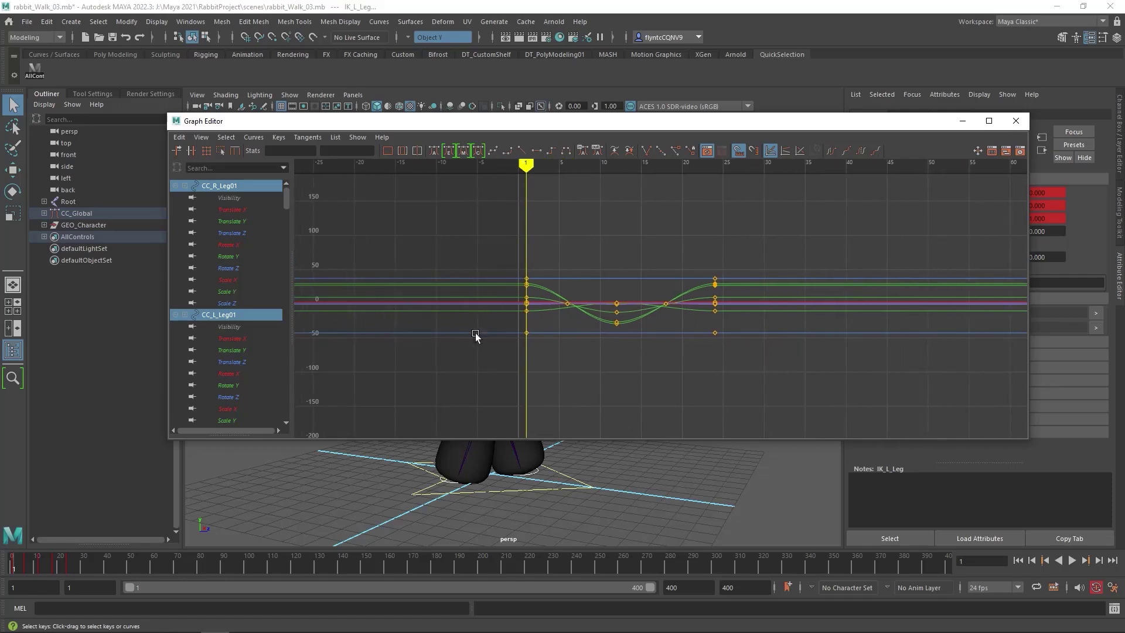
{"action": "left_click_drag", "start_coordinate": [466, 252], "coordinate": [754, 364]}
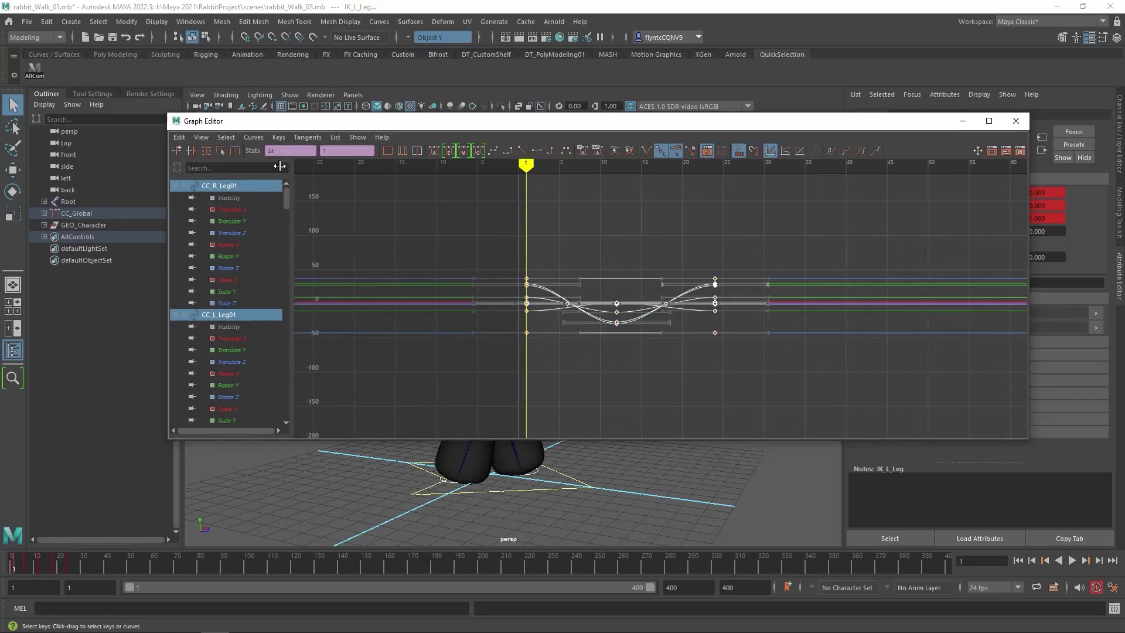
Step: Set both Pre Infinity and Post Infinity of the leg curves to Cycle with Offset
{"action": "left_click", "coordinate": [252, 137]}
{"action": "mouse_move", "coordinate": [290, 158]}
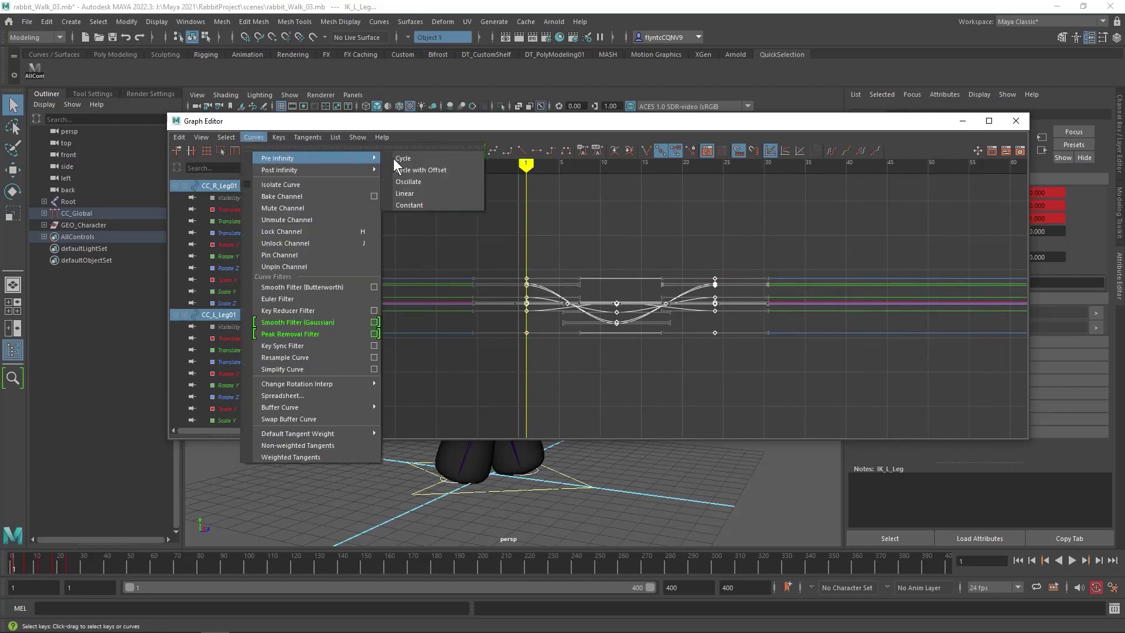
{"action": "left_click", "coordinate": [454, 170]}
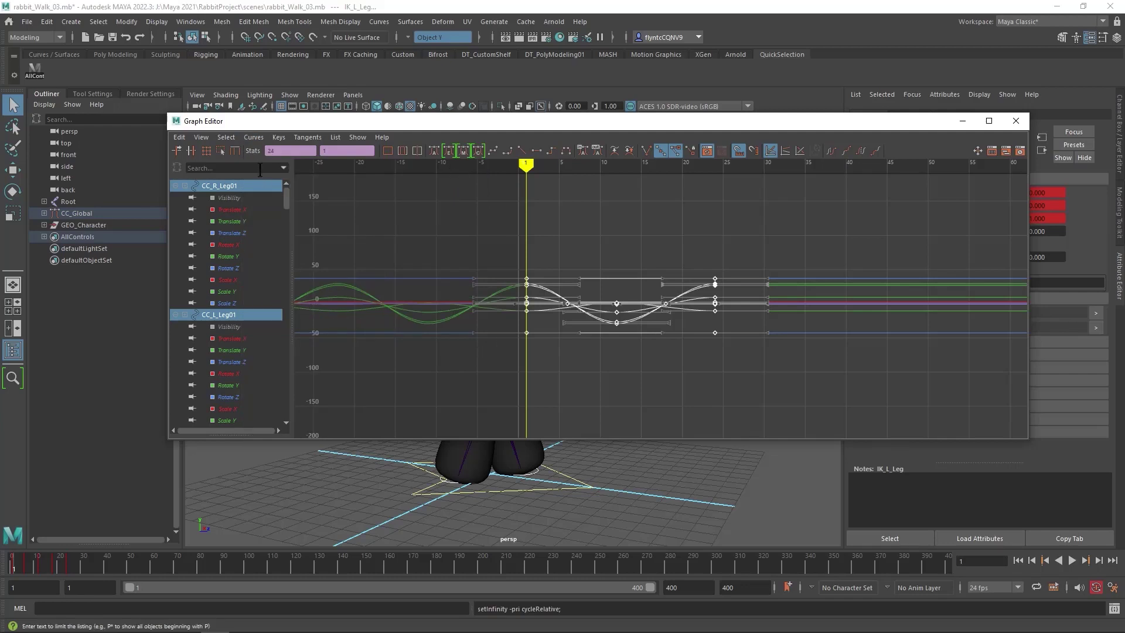
{"action": "left_click", "coordinate": [262, 139]}
{"action": "mouse_move", "coordinate": [289, 168]}
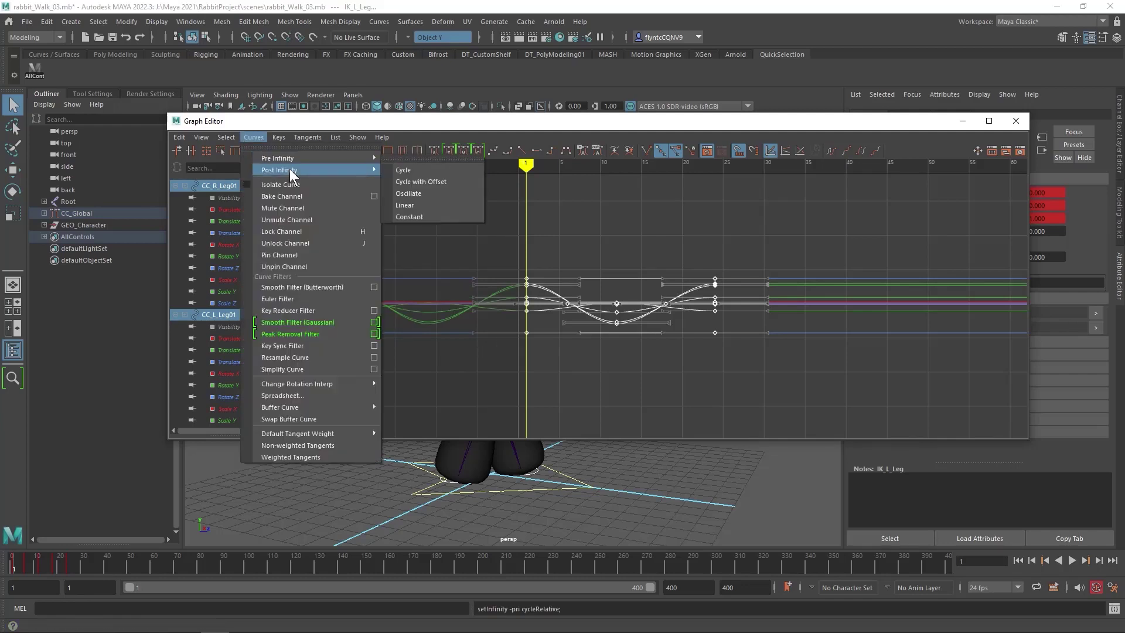
{"action": "left_click", "coordinate": [430, 181]}
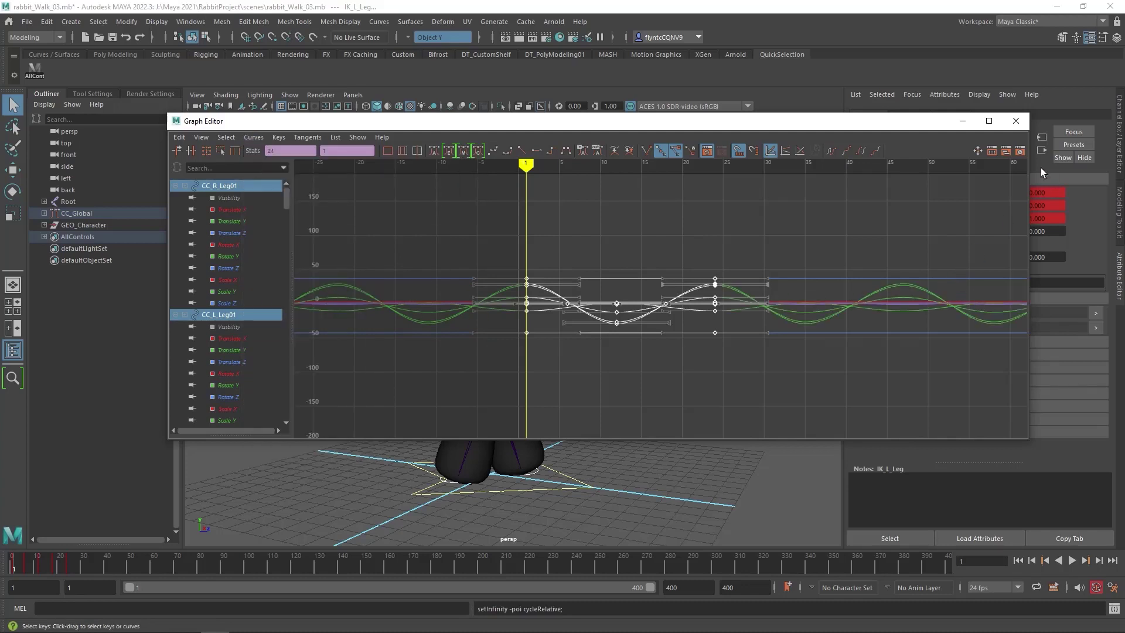
{"action": "left_click", "coordinate": [1016, 121]}
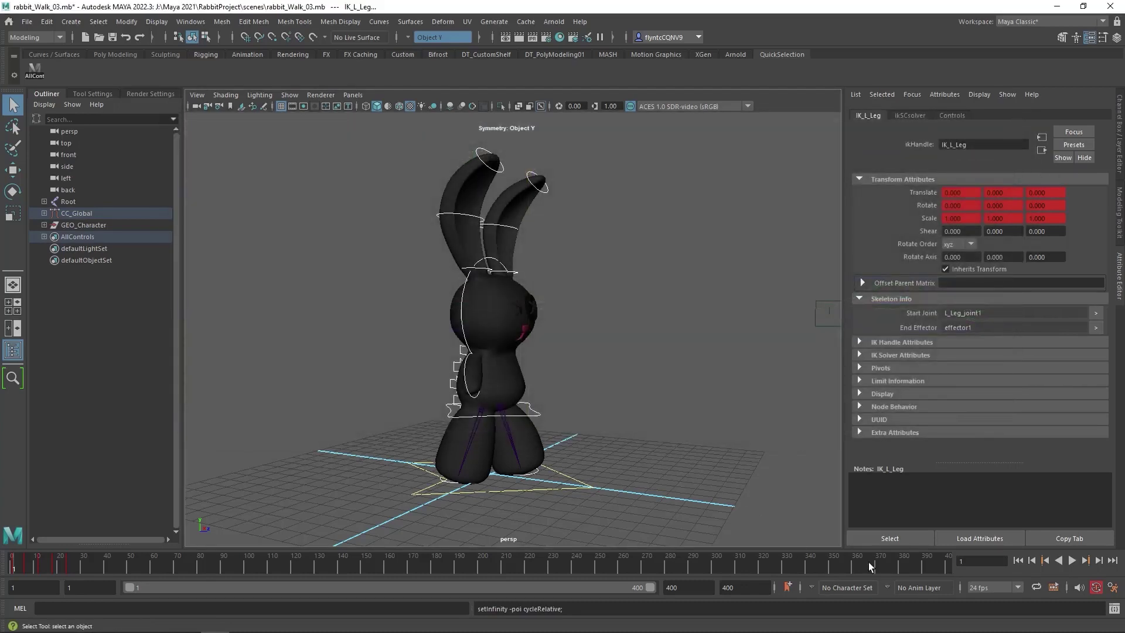
{"action": "left_click", "coordinate": [1071, 558]}
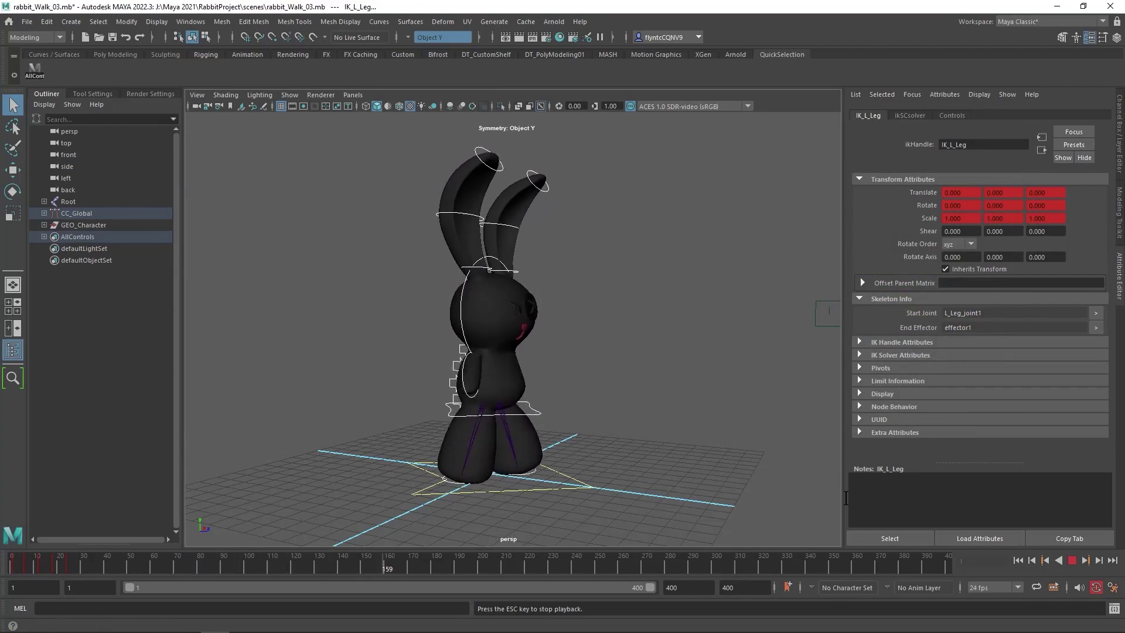
{"action": "key", "text": "Escape"}
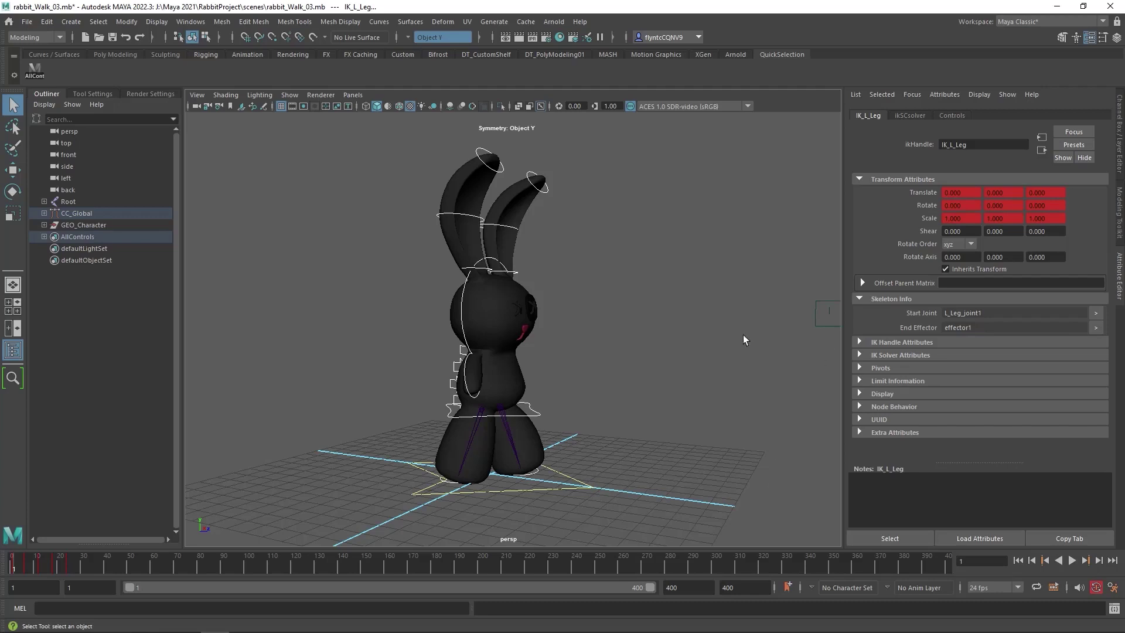
Step: Maximize the side view, zoom in on the rabbit's legs and go to frame 277
{"action": "key", "text": "space"}
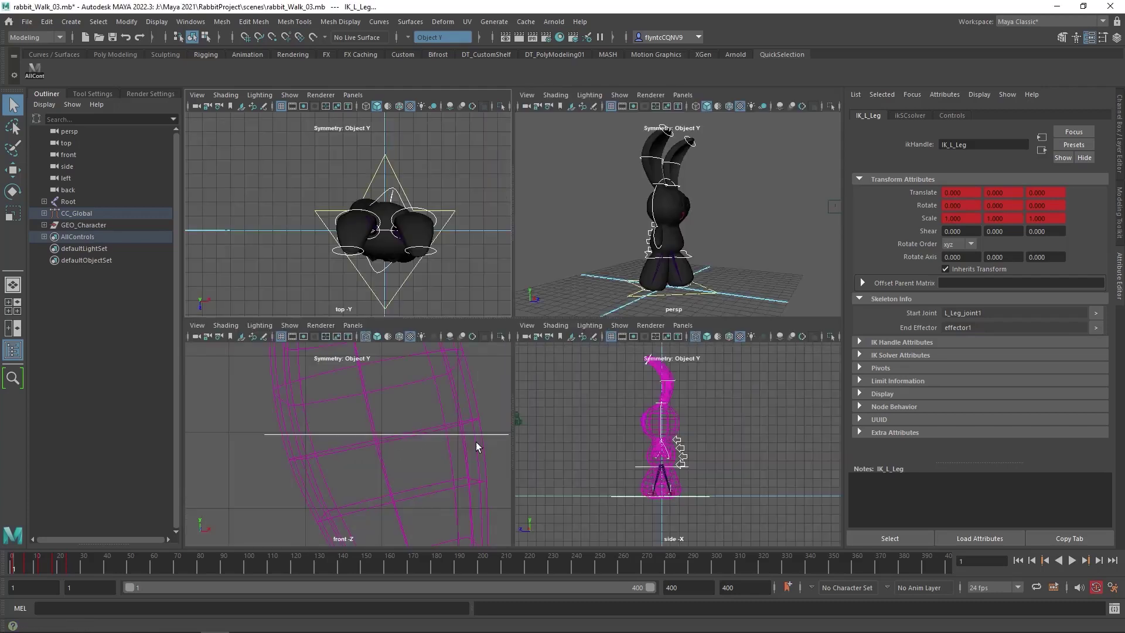
{"action": "key", "text": "space"}
{"action": "scroll", "coordinate": [501, 391], "scroll_direction": "up", "scroll_amount": 4}
{"action": "scroll", "coordinate": [500, 391], "scroll_direction": "up", "scroll_amount": 3}
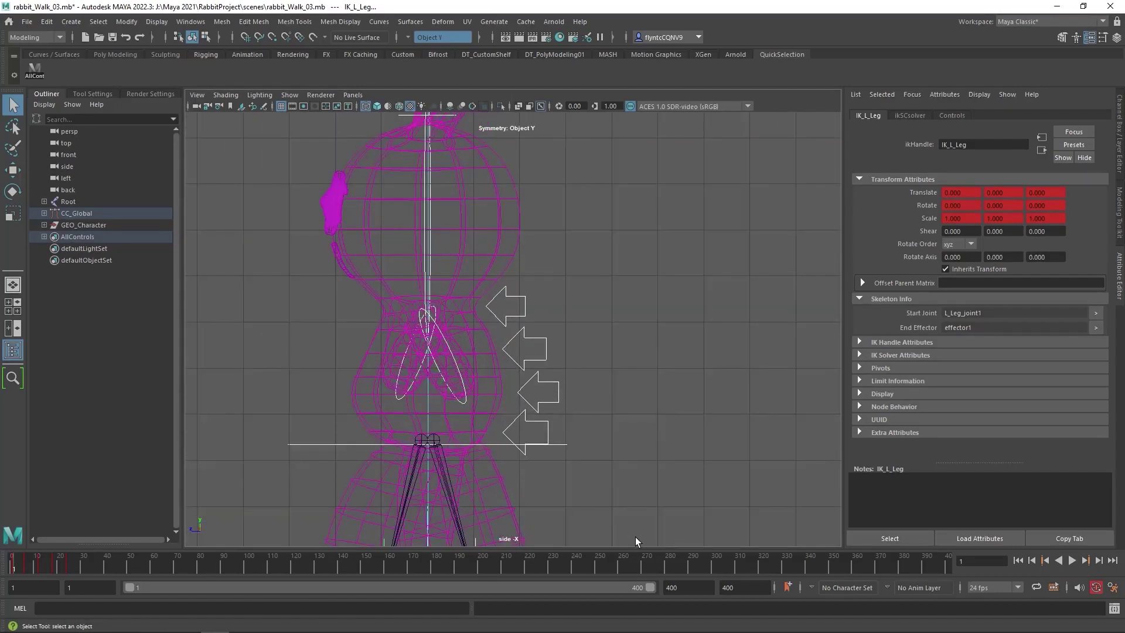
{"action": "left_click_drag", "start_coordinate": [638, 553], "coordinate": [662, 559]}
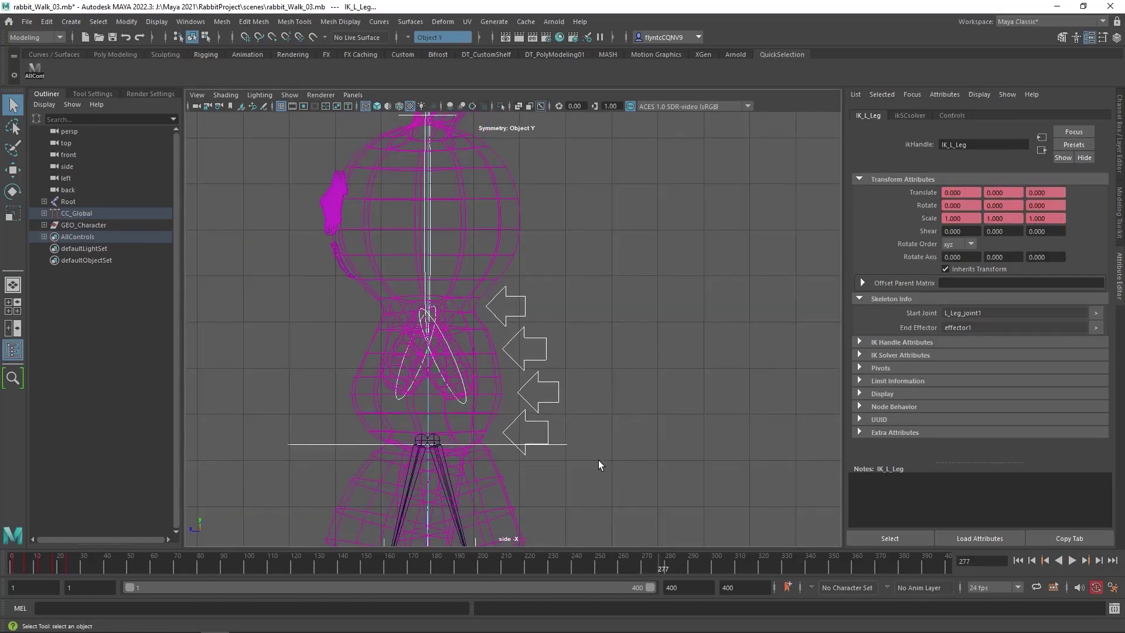
{"action": "middle_click_drag", "start_coordinate": [599, 458], "coordinate": [629, 303], "text": "alt"}
{"action": "scroll", "coordinate": [559, 426], "scroll_direction": "down", "scroll_amount": 2}
{"action": "scroll", "coordinate": [560, 426], "scroll_direction": "up", "scroll_amount": 4}
{"action": "scroll", "coordinate": [560, 426], "scroll_direction": "up", "scroll_amount": 2}
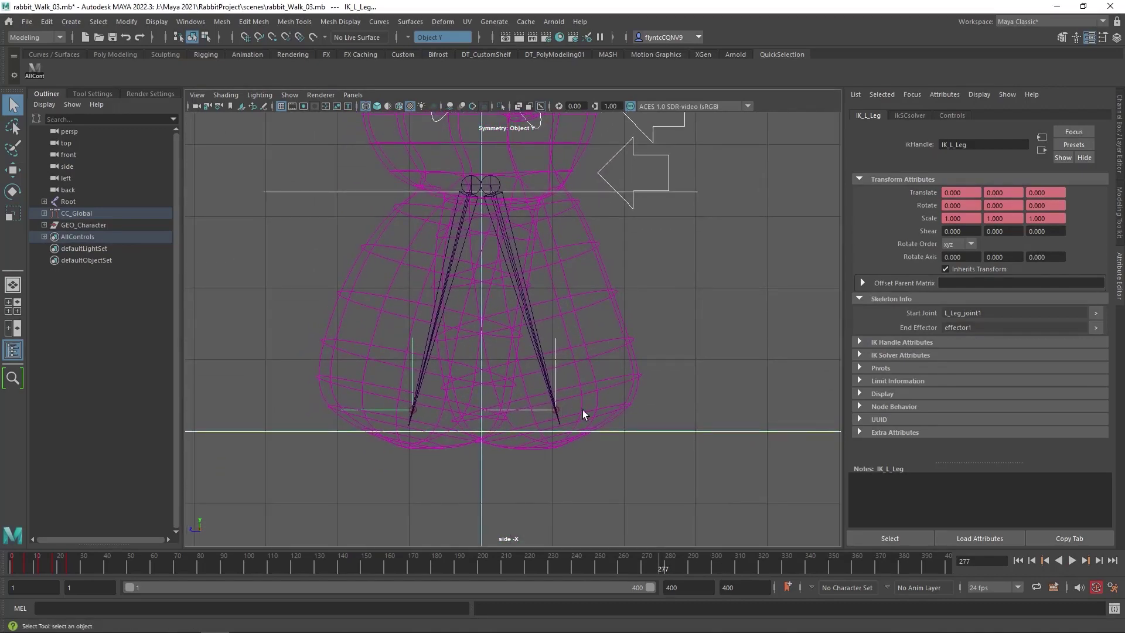
Step: Toggle Auto Key, show channel values in the Channel Box and select the back camera
{"action": "left_click", "coordinate": [1098, 591]}
{"action": "left_click", "coordinate": [1120, 175]}
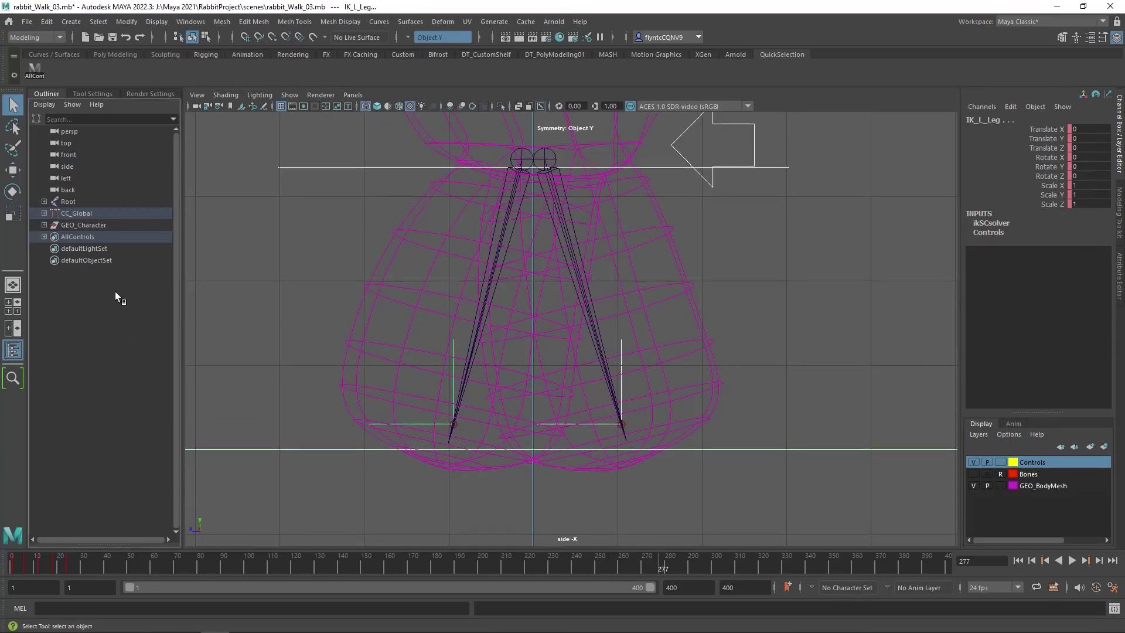
{"action": "left_click", "coordinate": [124, 191]}
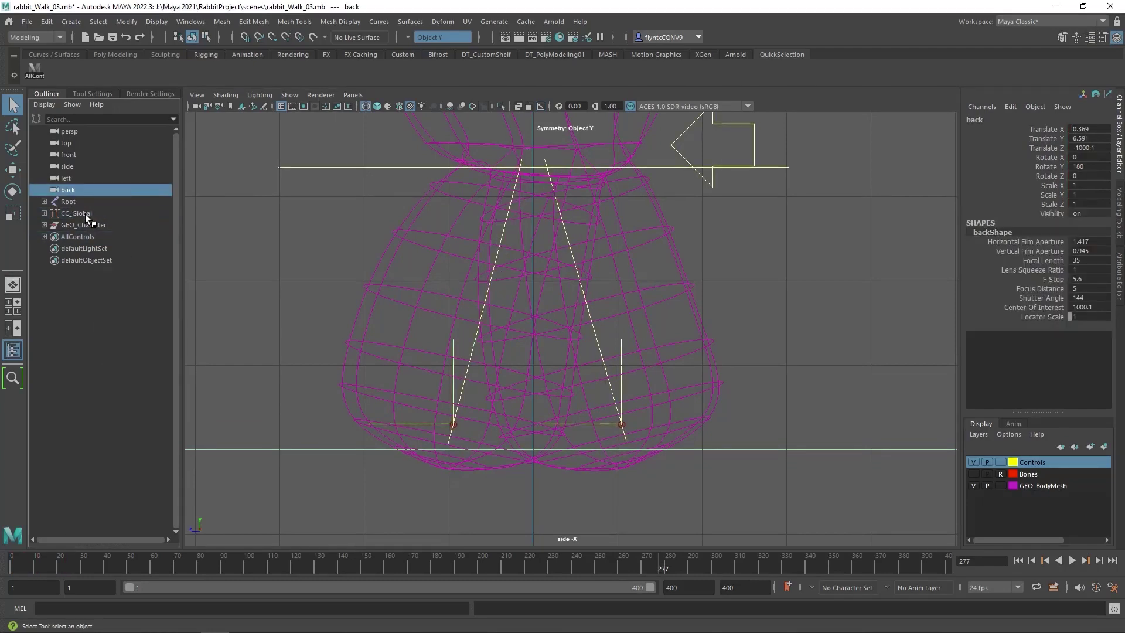
Step: Expand CC_Global and both leg controls in the Outliner, then select CC_Global
{"action": "left_click", "coordinate": [45, 213]}
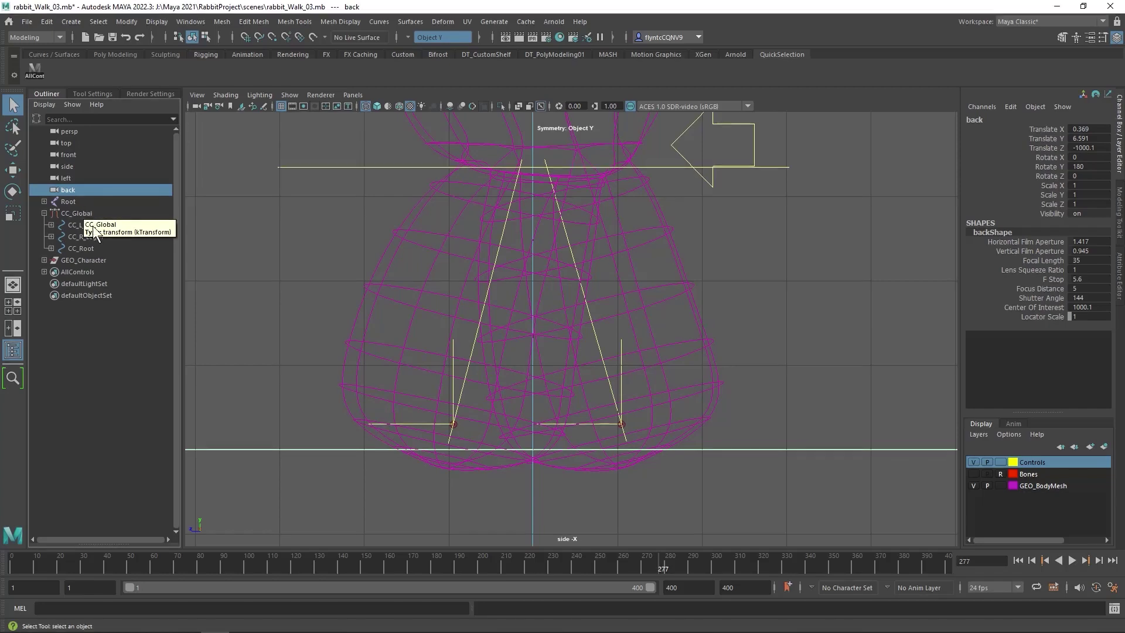
{"action": "left_click", "coordinate": [51, 225]}
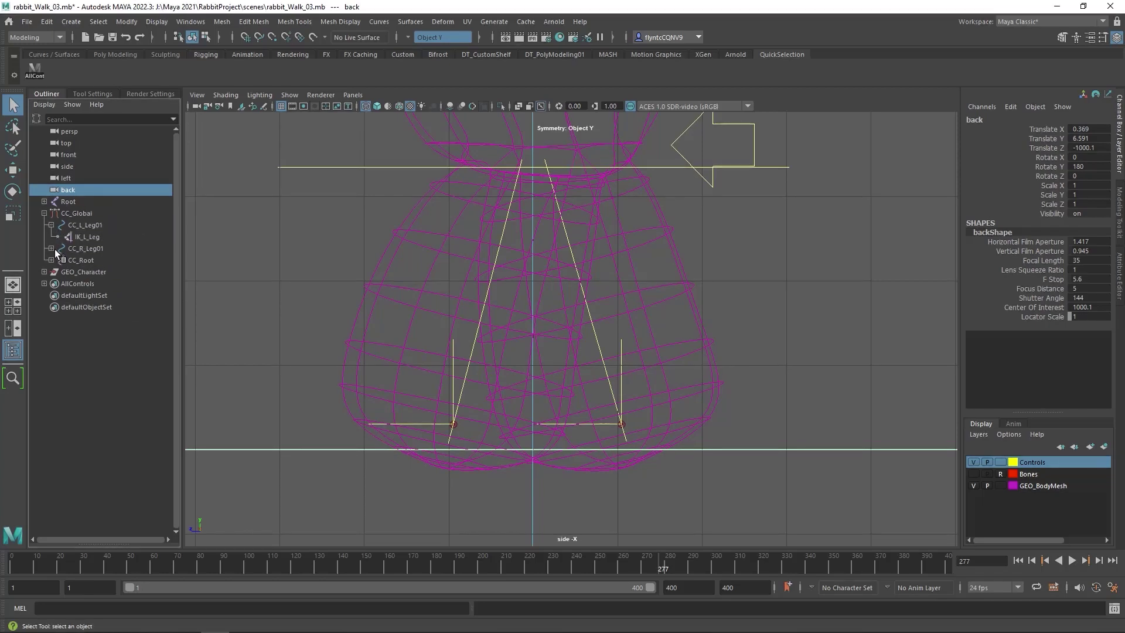
{"action": "left_click", "coordinate": [51, 248]}
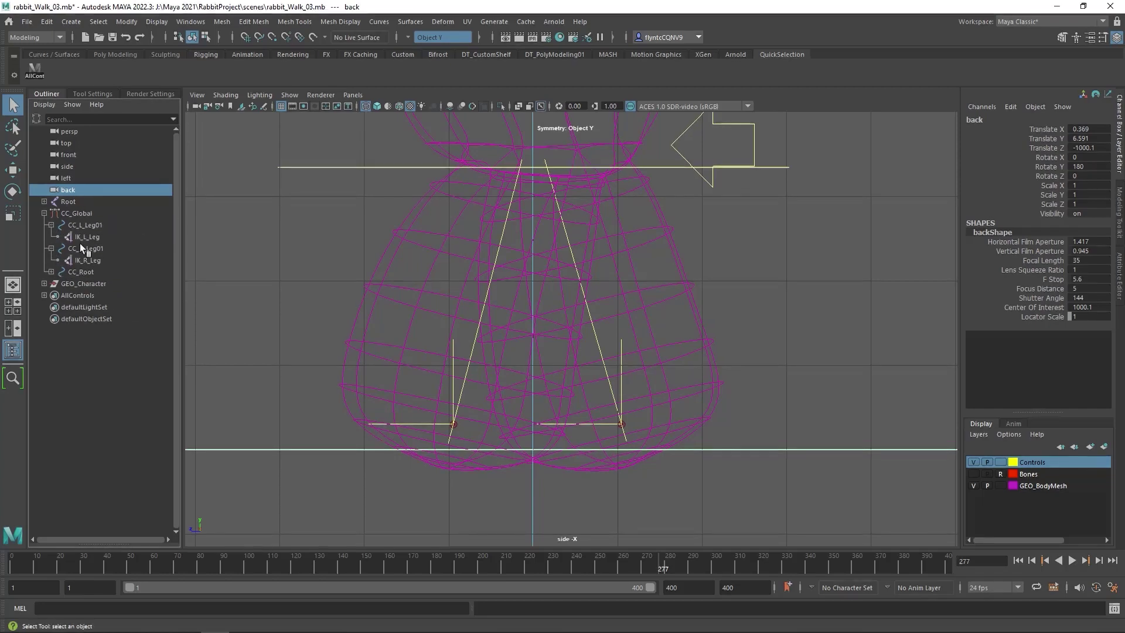
{"action": "left_click", "coordinate": [83, 213]}
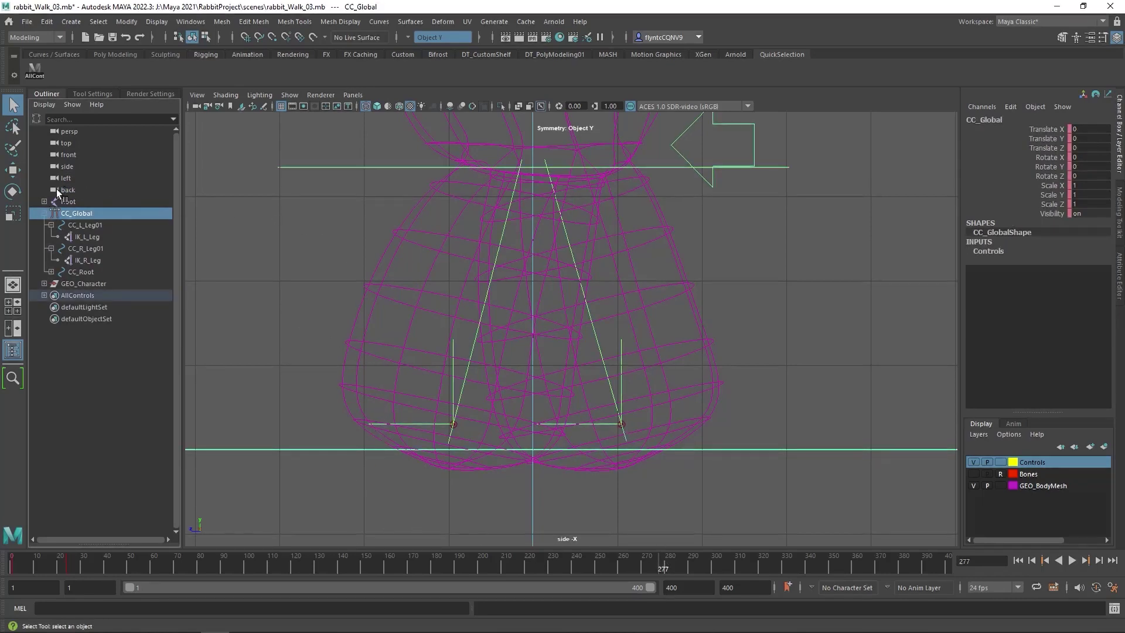
Step: Drag CC_Global along Z with the Move tool until Translate Z reads 1.041
{"action": "key", "text": "w"}
{"action": "left_click_drag", "start_coordinate": [481, 449], "coordinate": [394, 452]}
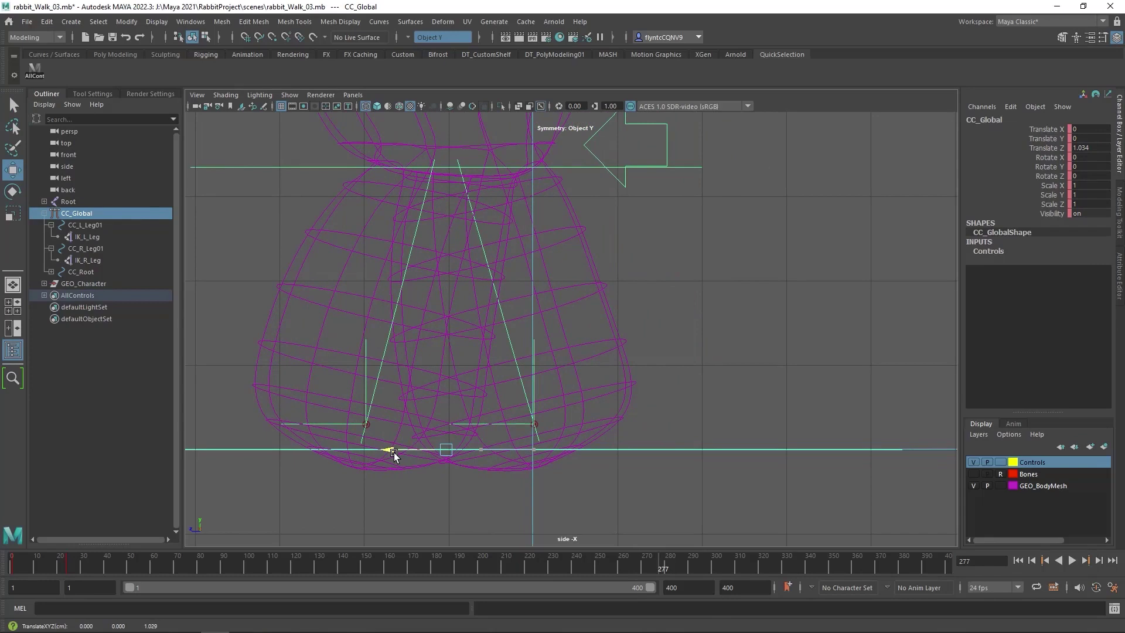
{"action": "left_click_drag", "start_coordinate": [393, 452], "coordinate": [393, 452]}
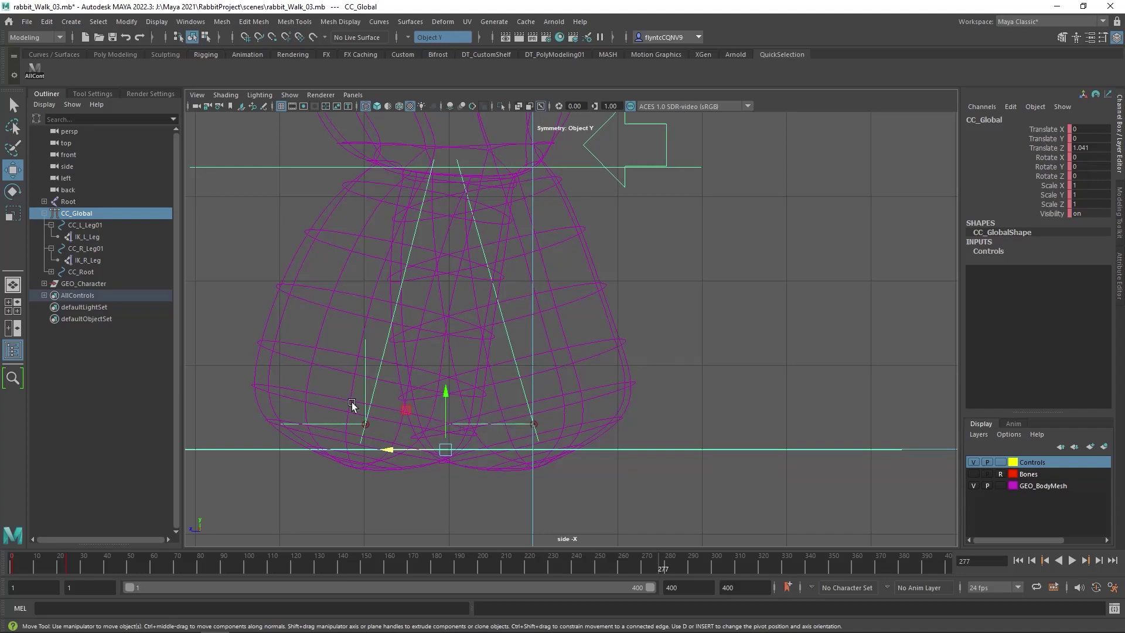
Step: Select both leg IK handles, replay the walk from frame 1, then select CC_L_Leg01
{"action": "left_click", "coordinate": [93, 238]}
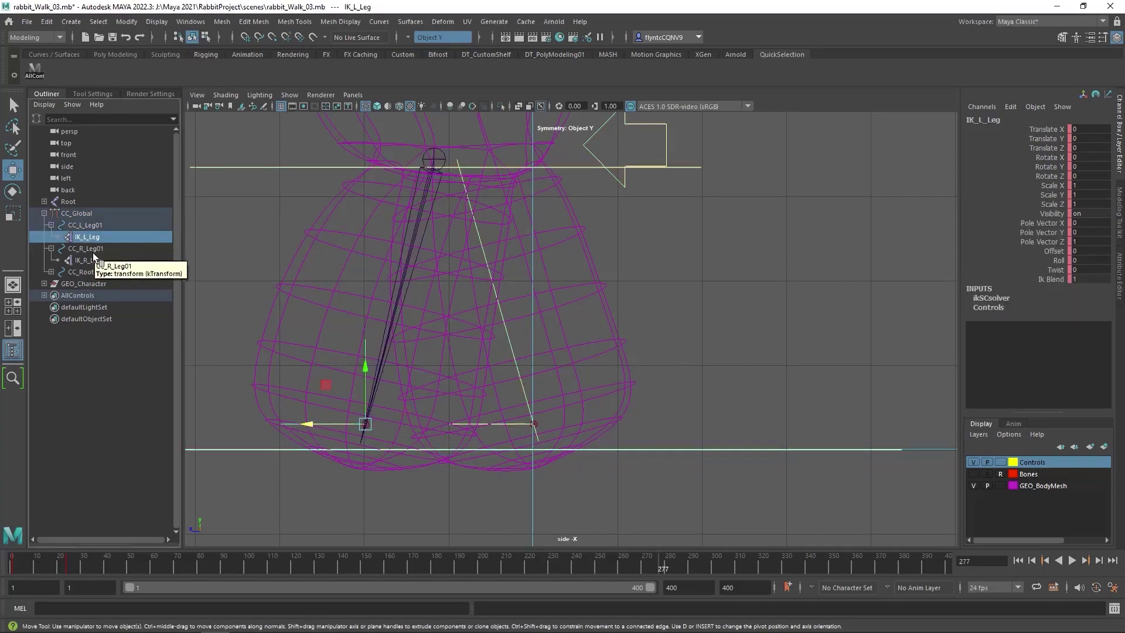
{"action": "left_click", "coordinate": [95, 260]}
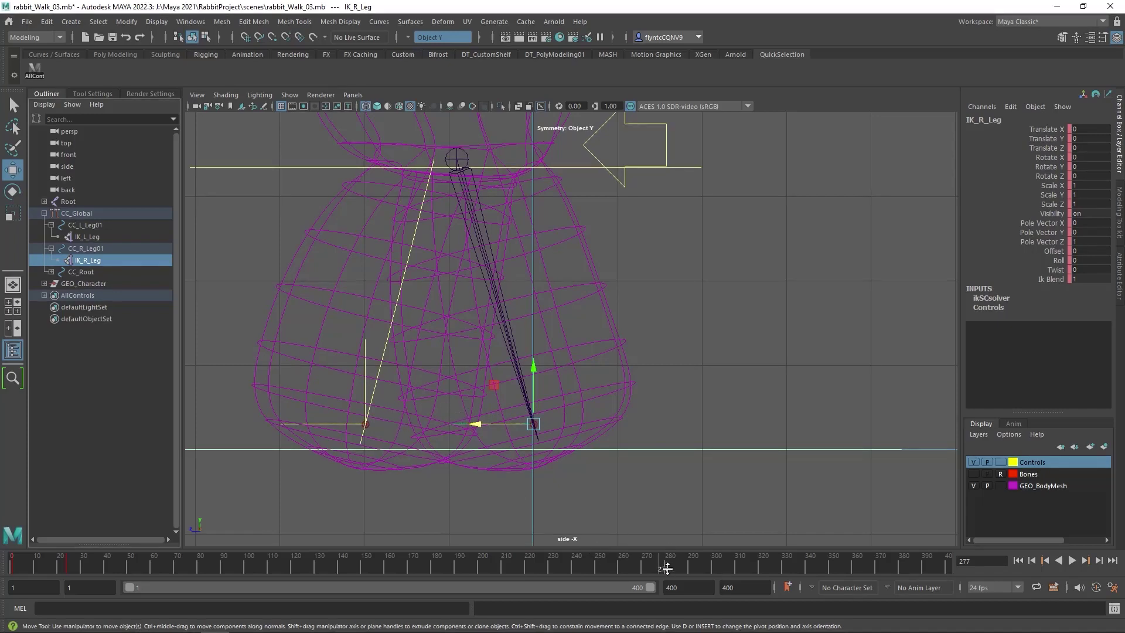
{"action": "left_click_drag", "start_coordinate": [663, 562], "coordinate": [3, 581]}
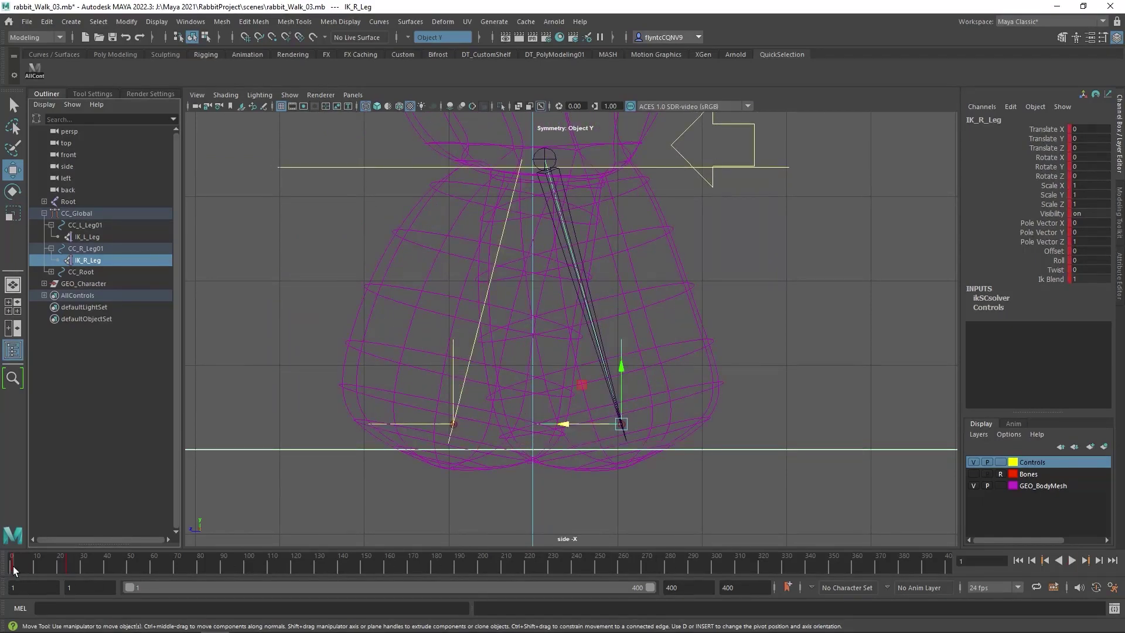
{"action": "key", "text": "alt+v"}
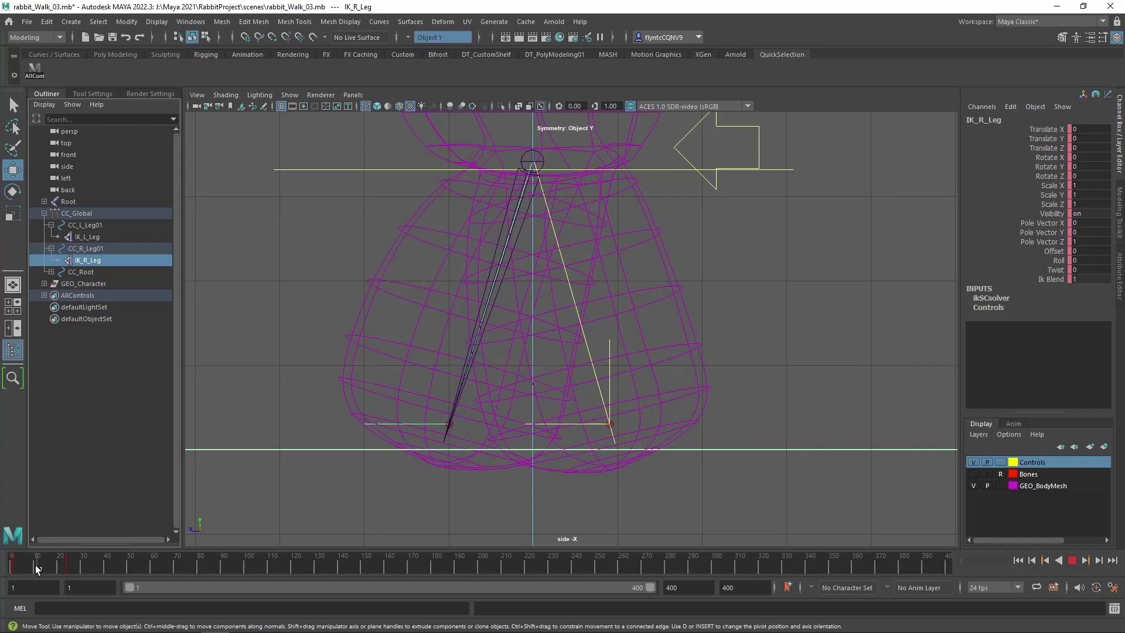
{"action": "key", "text": "alt+v"}
{"action": "left_click", "coordinate": [45, 224]}
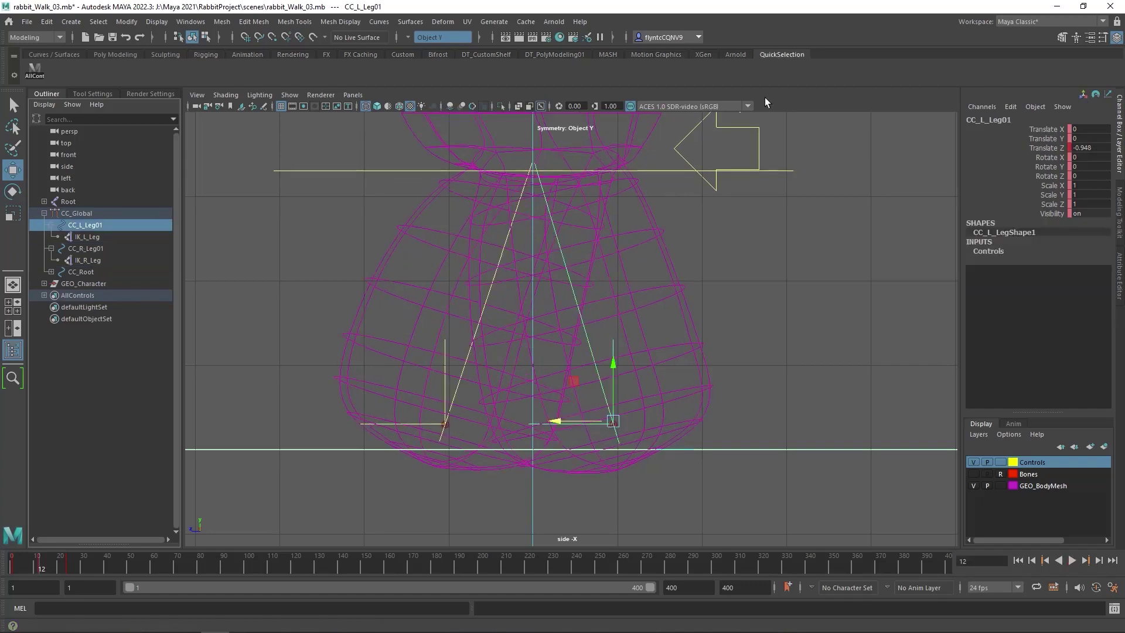
Step: Select CC_Global and, at frame 200, undo its accidental Translate Z forward move
{"action": "left_click_drag", "start_coordinate": [44, 224], "coordinate": [87, 213]}
{"action": "left_click", "coordinate": [87, 213]}
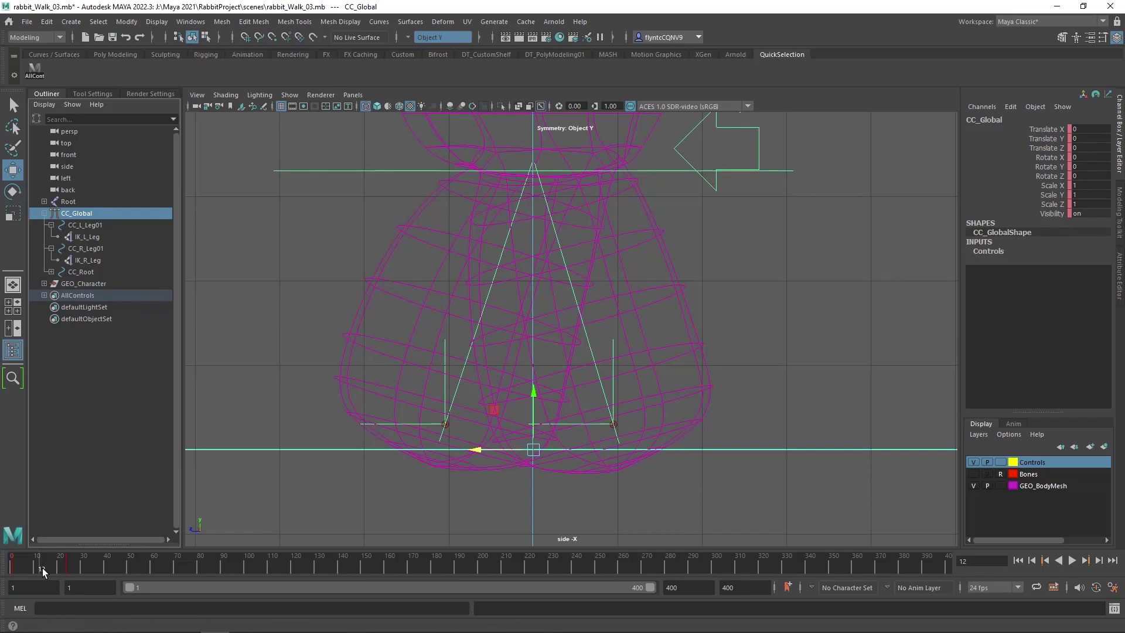
{"action": "left_click_drag", "start_coordinate": [42, 567], "coordinate": [476, 575]}
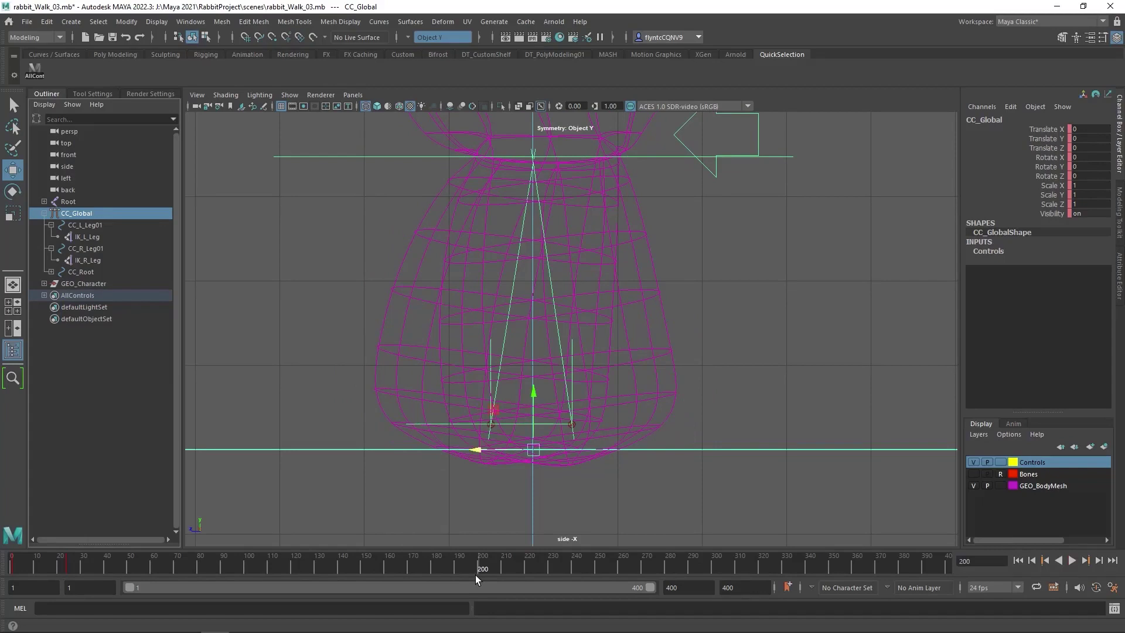
{"action": "key", "text": "ctrl+z"}
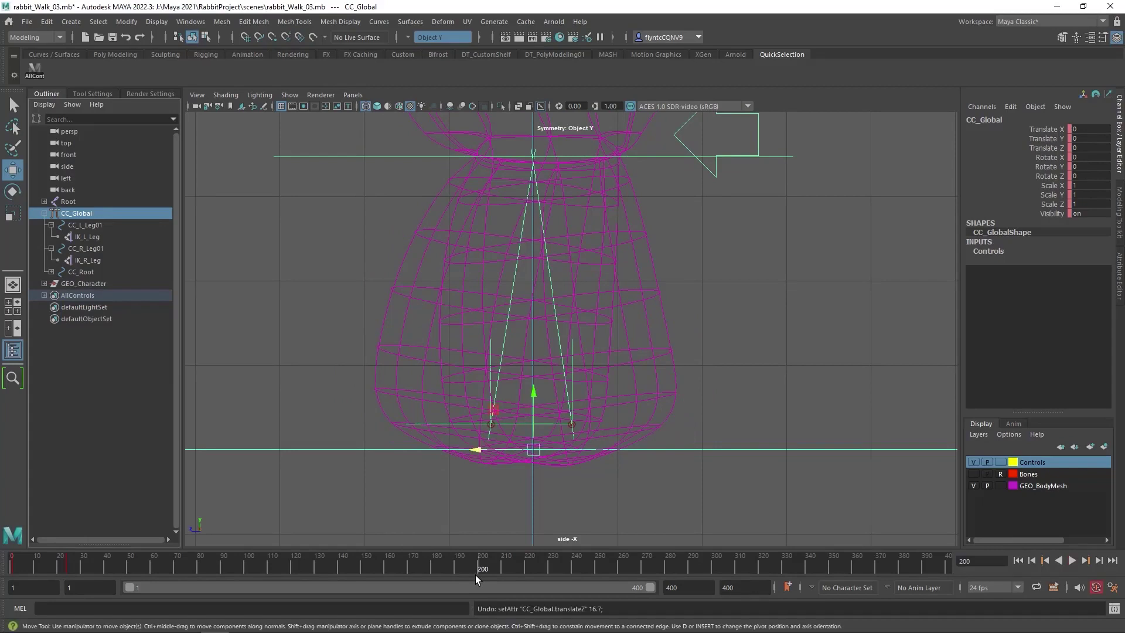
Step: Delete CC_Global's stray keys on frames 20–29 and scrub the timeline to check
{"action": "left_click_drag", "start_coordinate": [76, 564], "coordinate": [63, 568], "text": "shift"}
{"action": "right_click", "coordinate": [73, 566]}
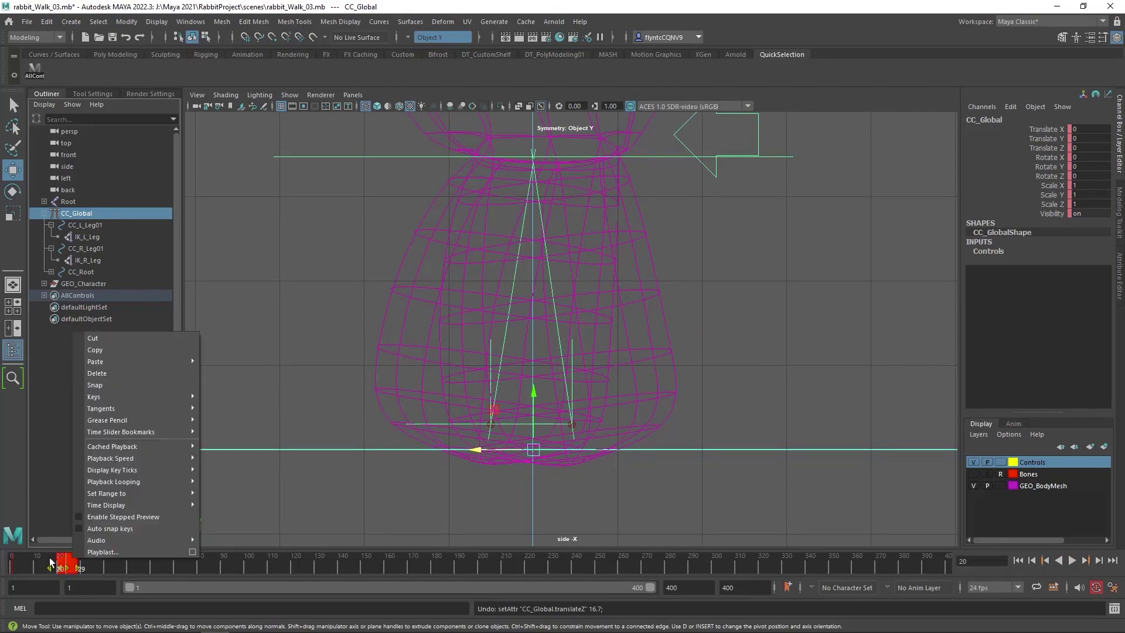
{"action": "left_click", "coordinate": [131, 373]}
{"action": "left_click_drag", "start_coordinate": [135, 569], "coordinate": [479, 570]}
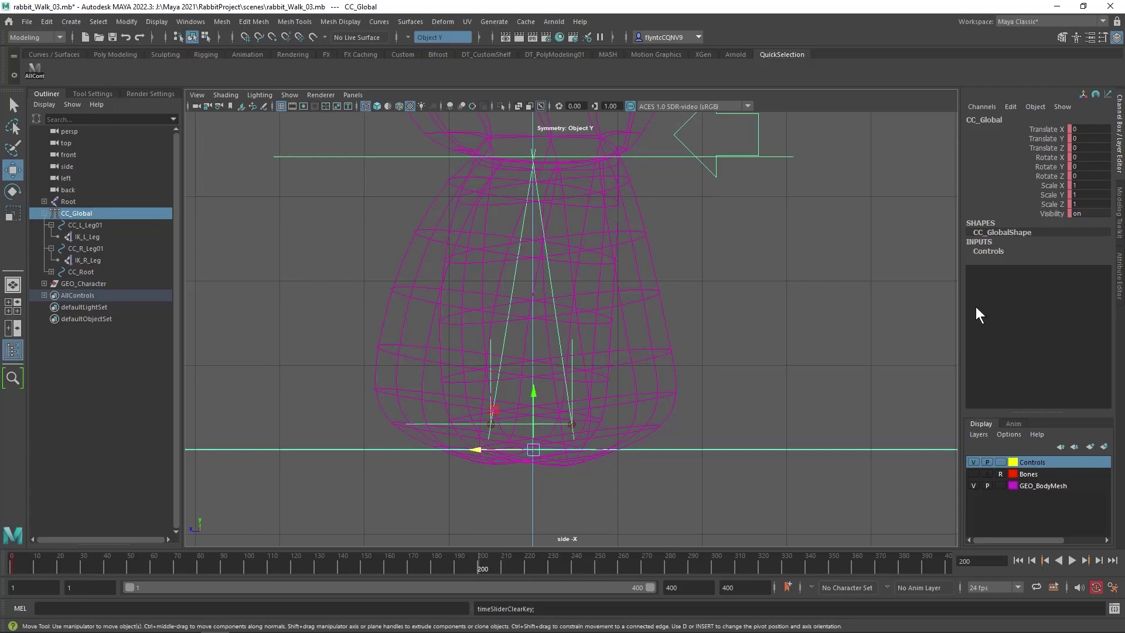
Step: Key CC_Global's Translate Z at 16.7 on frame 200, then play back from frame 1
{"action": "double_click", "coordinate": [1093, 147]}
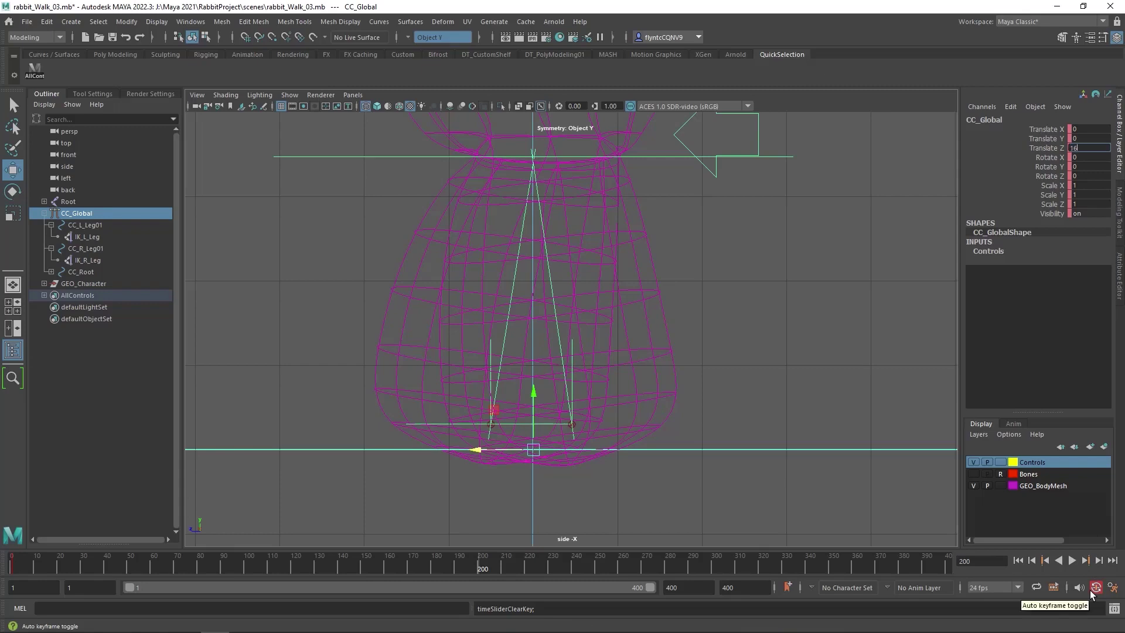
{"action": "key", "text": "Return"}
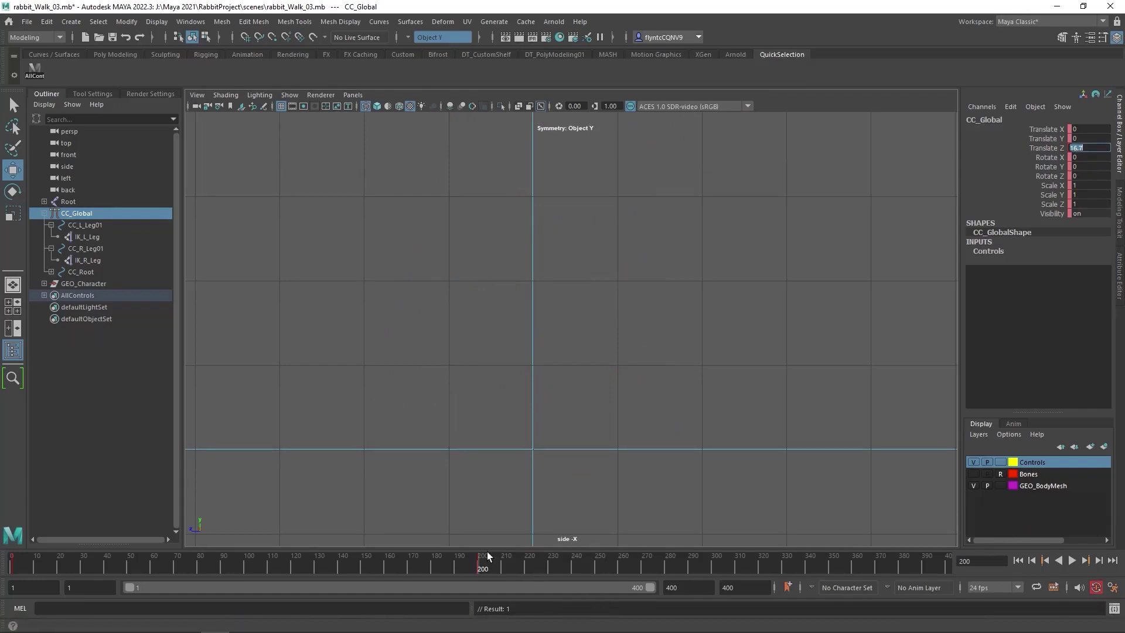
{"action": "left_click_drag", "start_coordinate": [484, 561], "coordinate": [12, 563]}
{"action": "left_click", "coordinate": [1070, 561]}
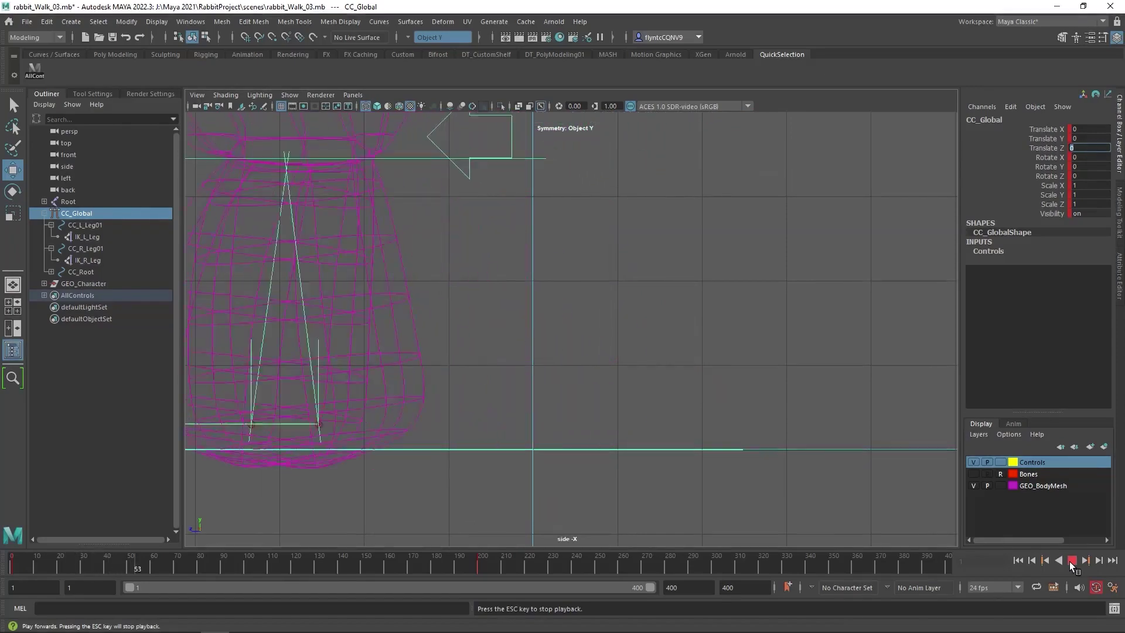
{"action": "left_click", "coordinate": [1070, 561]}
{"action": "left_click_drag", "start_coordinate": [180, 565], "coordinate": [10, 572]}
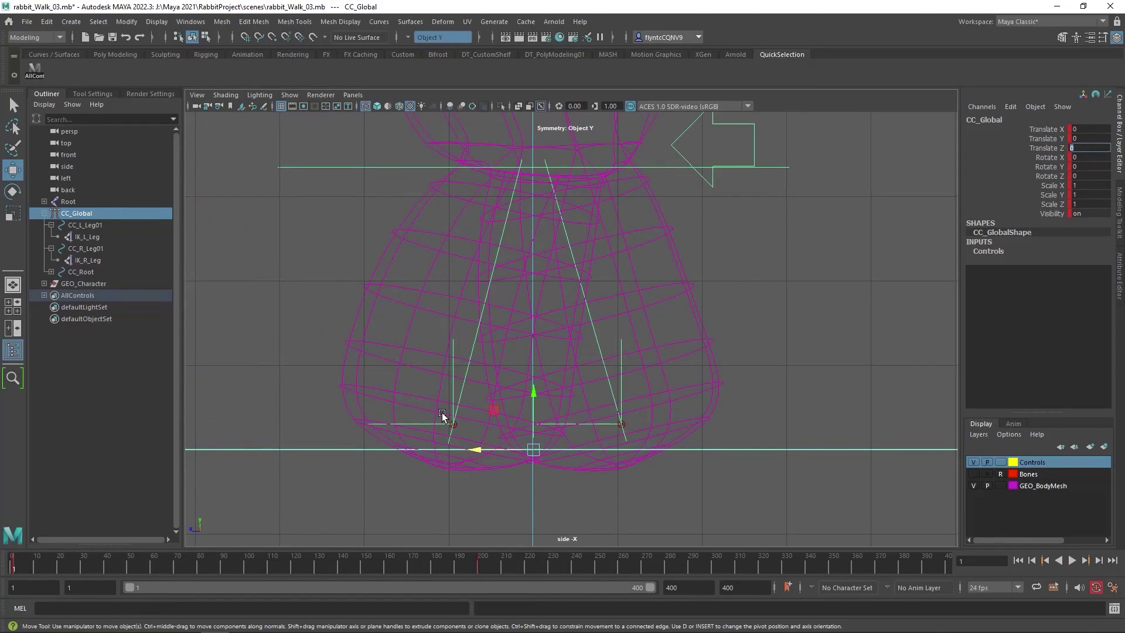
Step: Open the Graph Editor showing only CC_Global's Translate Z curve
{"action": "left_click", "coordinate": [199, 21]}
{"action": "mouse_move", "coordinate": [256, 93]}
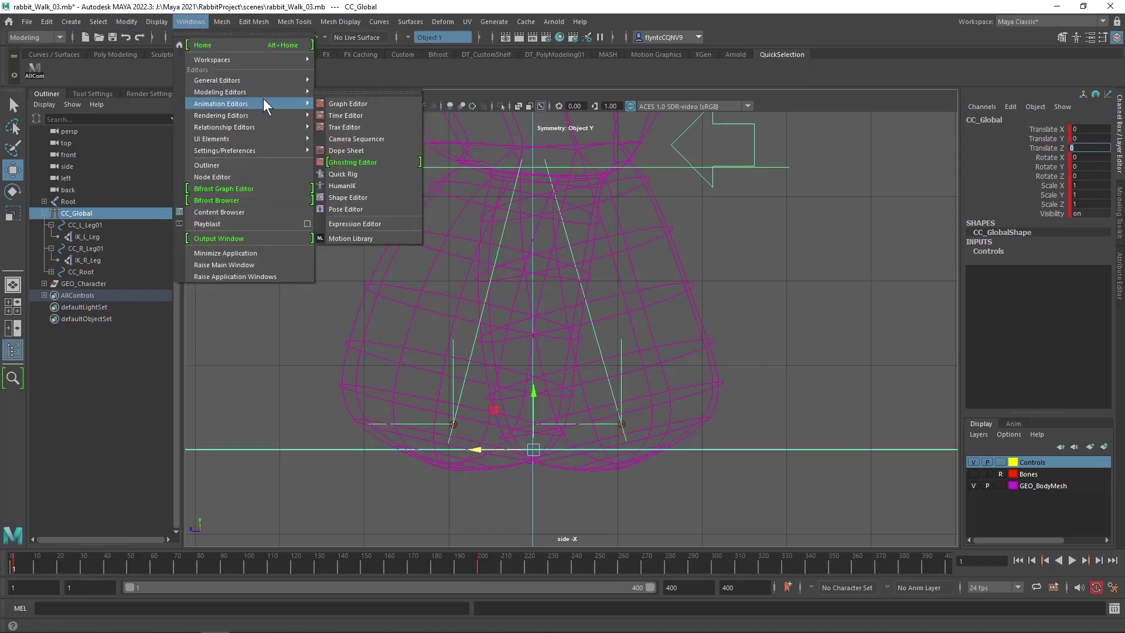
{"action": "left_click", "coordinate": [363, 102]}
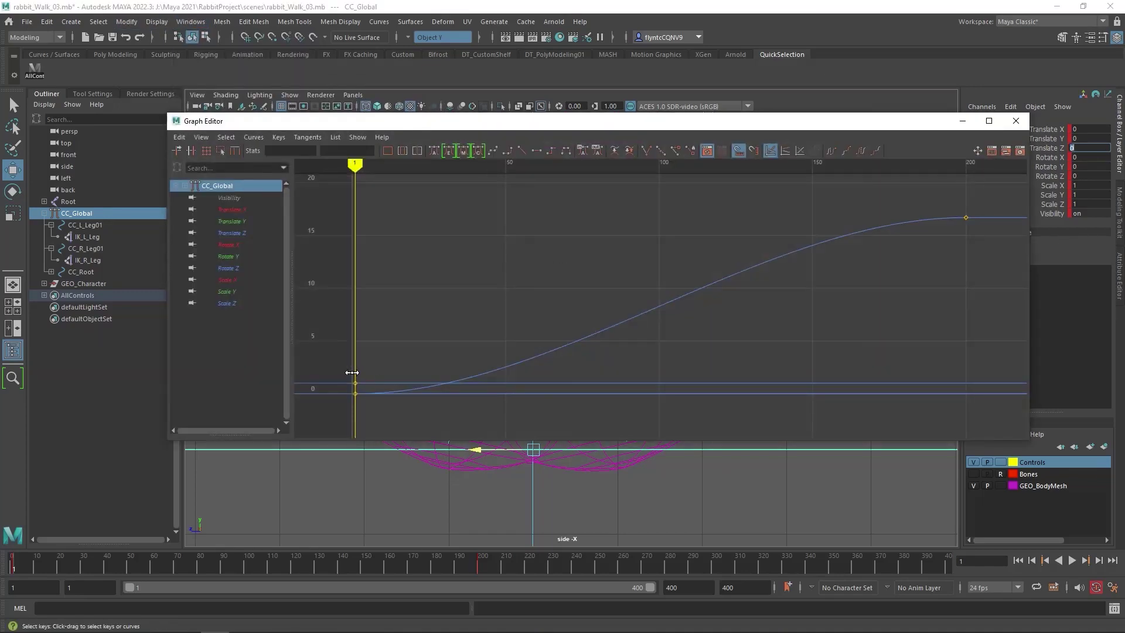
{"action": "left_click", "coordinate": [240, 232]}
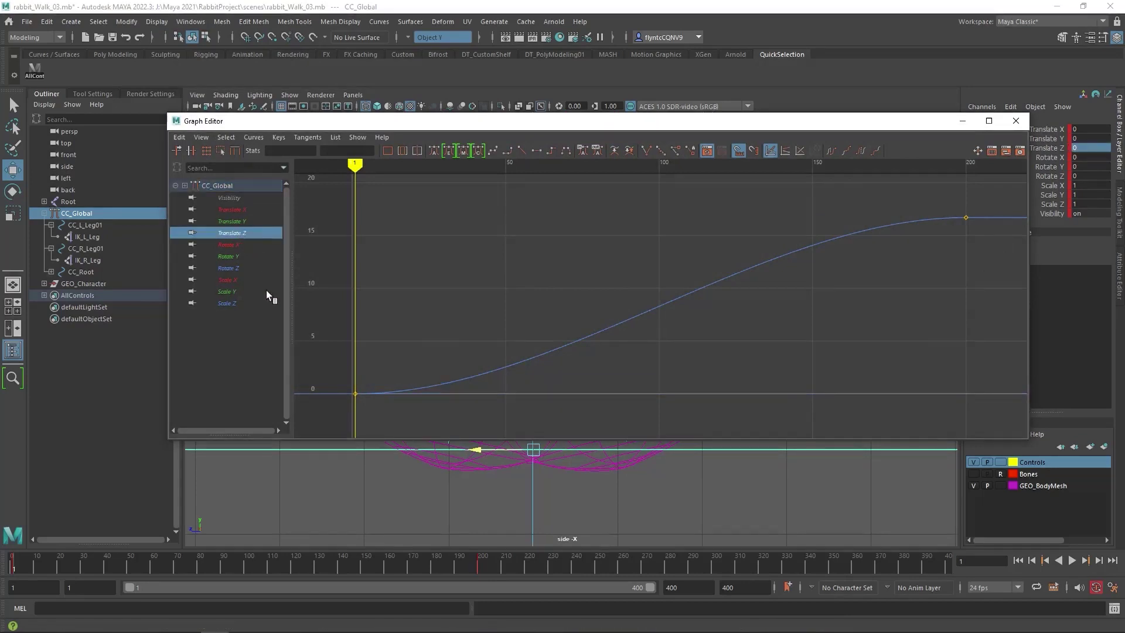
Step: Give the frame-1 and frame-200 Translate Z keys linear tangents
{"action": "left_click_drag", "start_coordinate": [326, 371], "coordinate": [399, 393]}
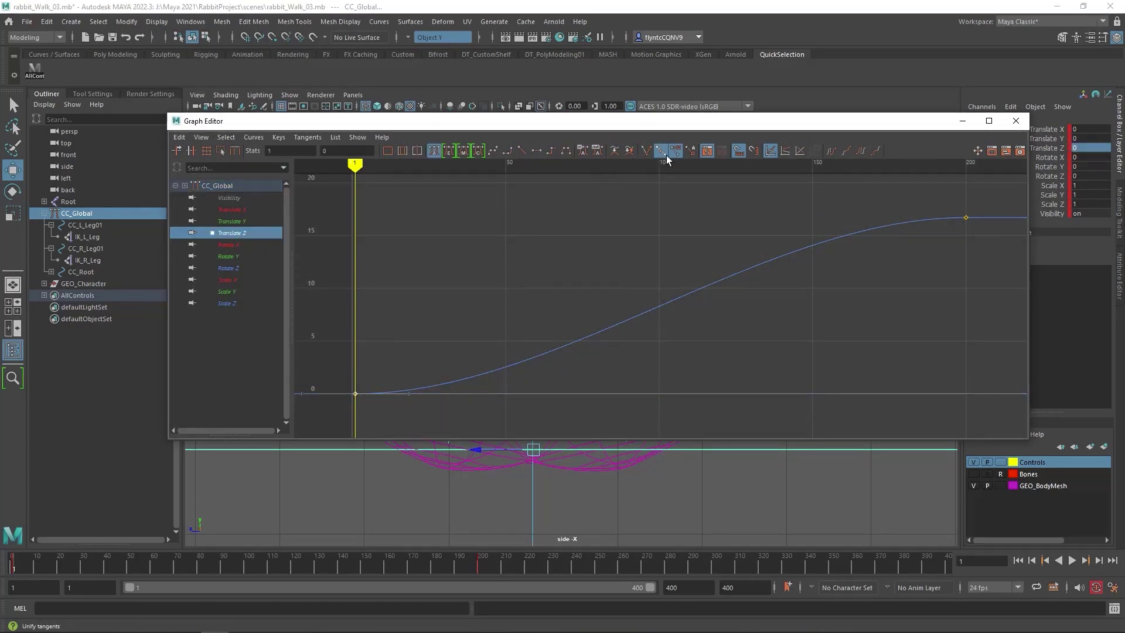
{"action": "left_click", "coordinate": [522, 150]}
{"action": "left_click_drag", "start_coordinate": [931, 211], "coordinate": [1002, 244]}
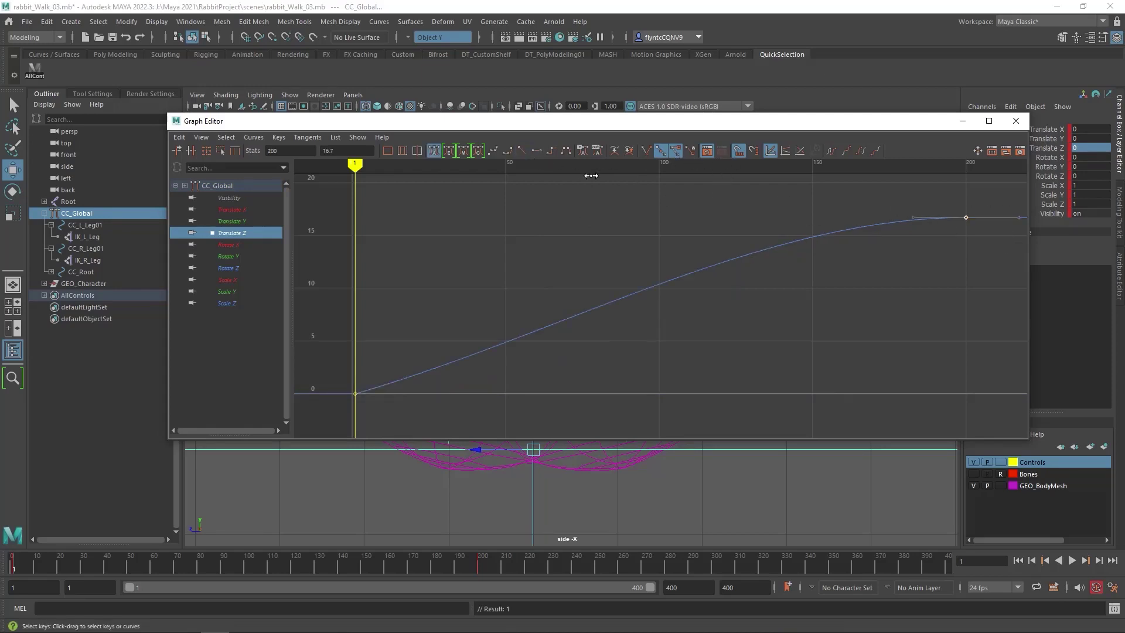
{"action": "left_click", "coordinate": [521, 152]}
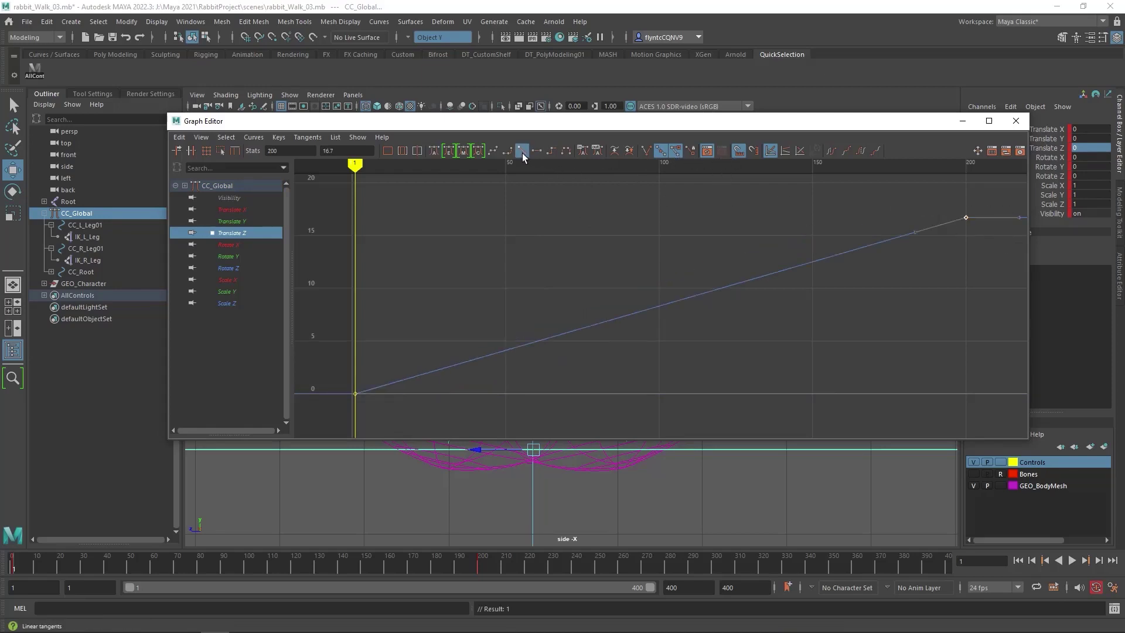
Step: Close the Graph Editor and play back to check the constant forward speed
{"action": "left_click", "coordinate": [1015, 121]}
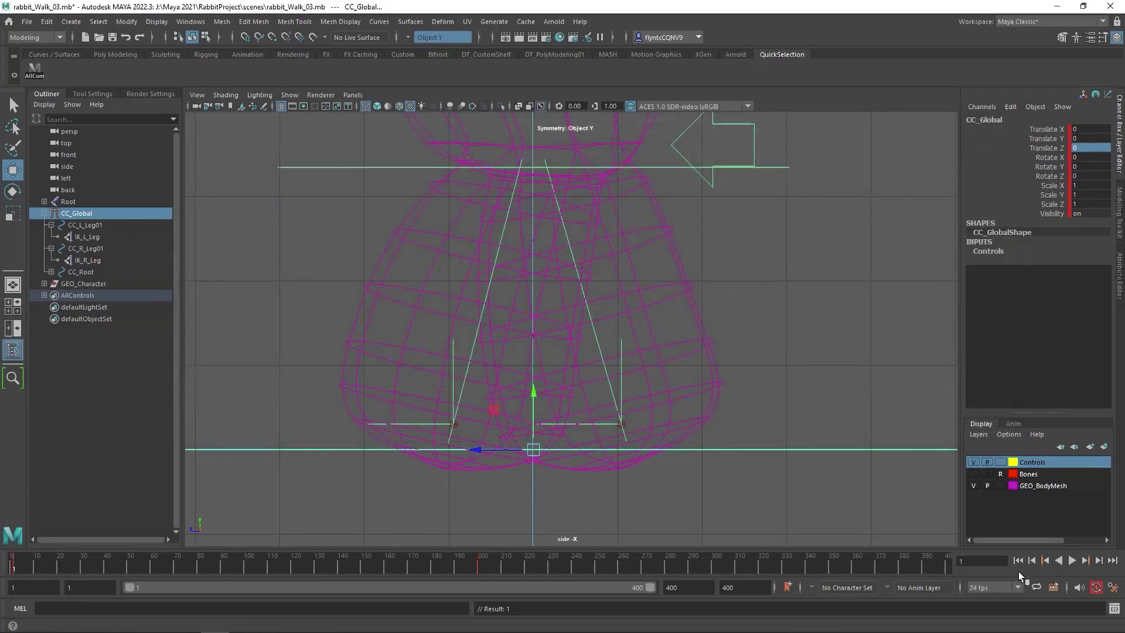
{"action": "left_click", "coordinate": [1071, 560]}
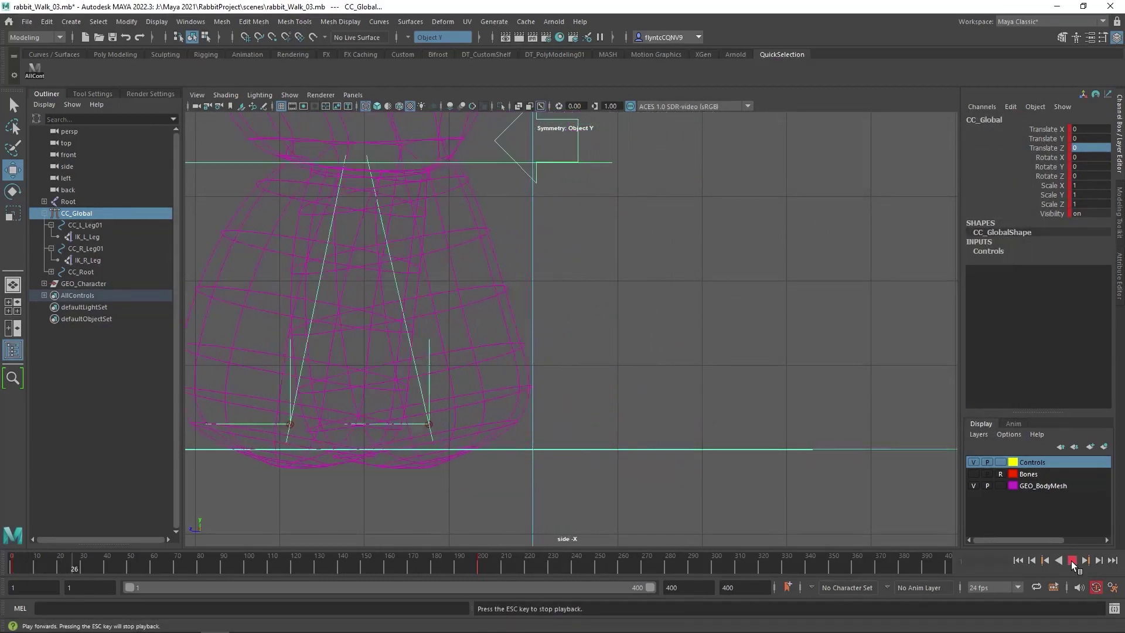
{"action": "left_click", "coordinate": [1071, 560]}
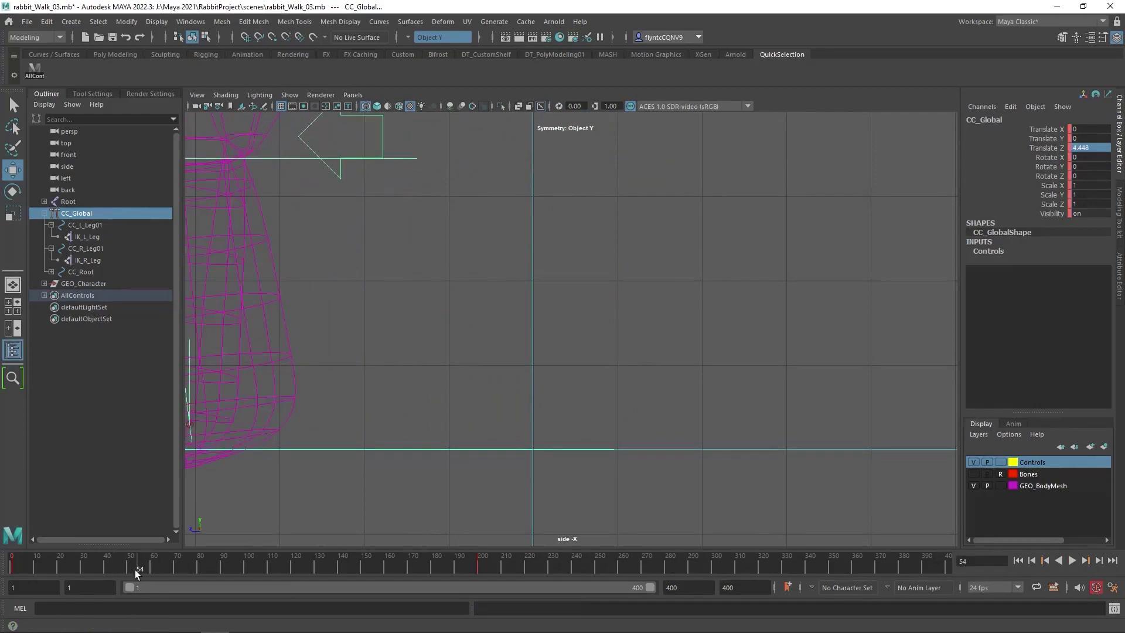
Step: Play the walk from frame 1 in a maximized perspective view, then move to frame 199
{"action": "key", "text": "alt+shift+v"}
{"action": "key", "text": "space"}
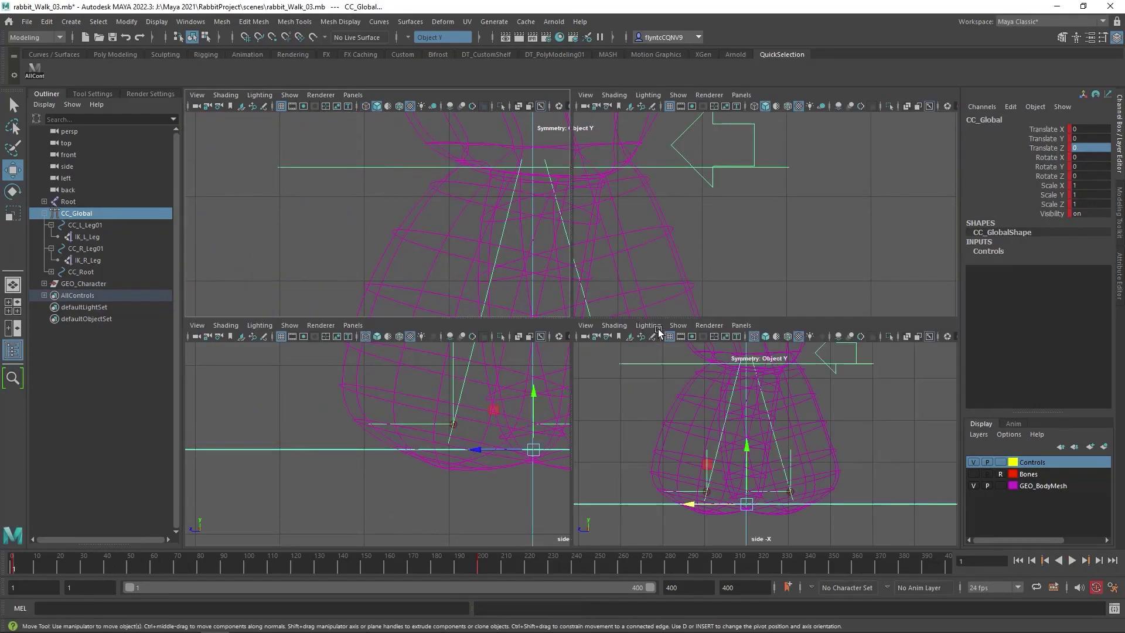
{"action": "key", "text": "space"}
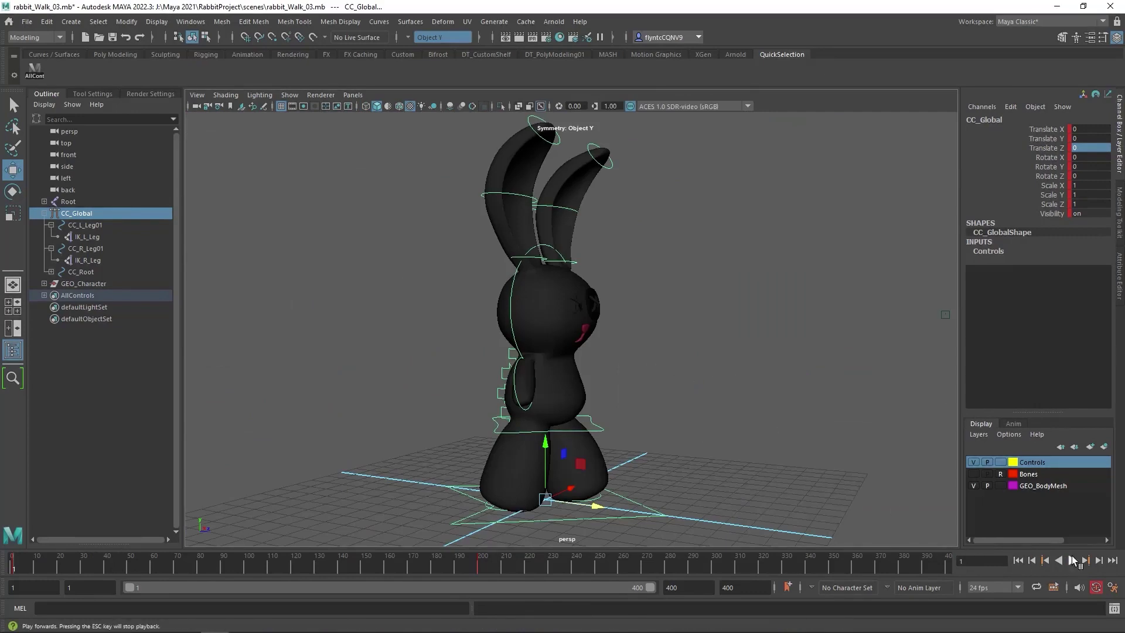
{"action": "left_click", "coordinate": [1072, 560]}
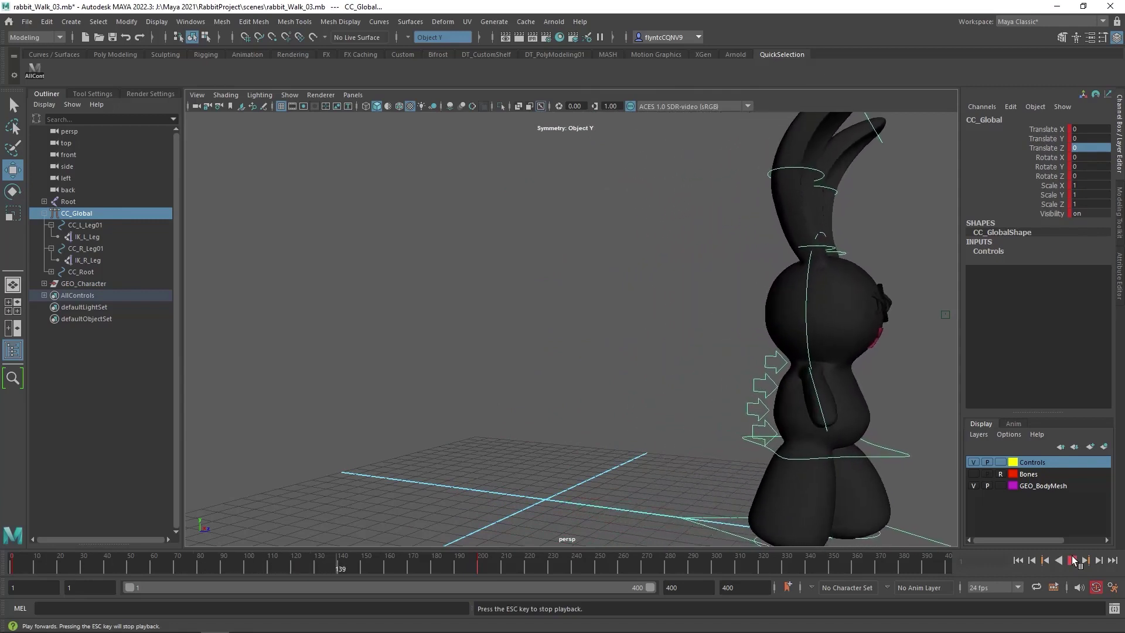
{"action": "left_click", "coordinate": [1072, 560]}
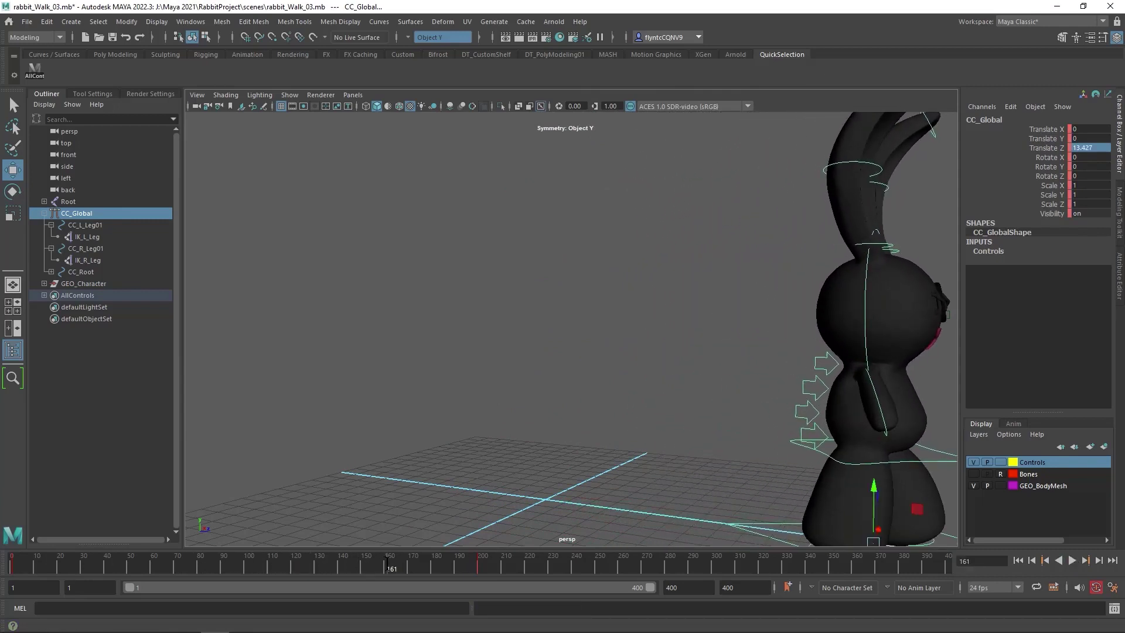
{"action": "left_click_drag", "start_coordinate": [387, 563], "coordinate": [483, 571]}
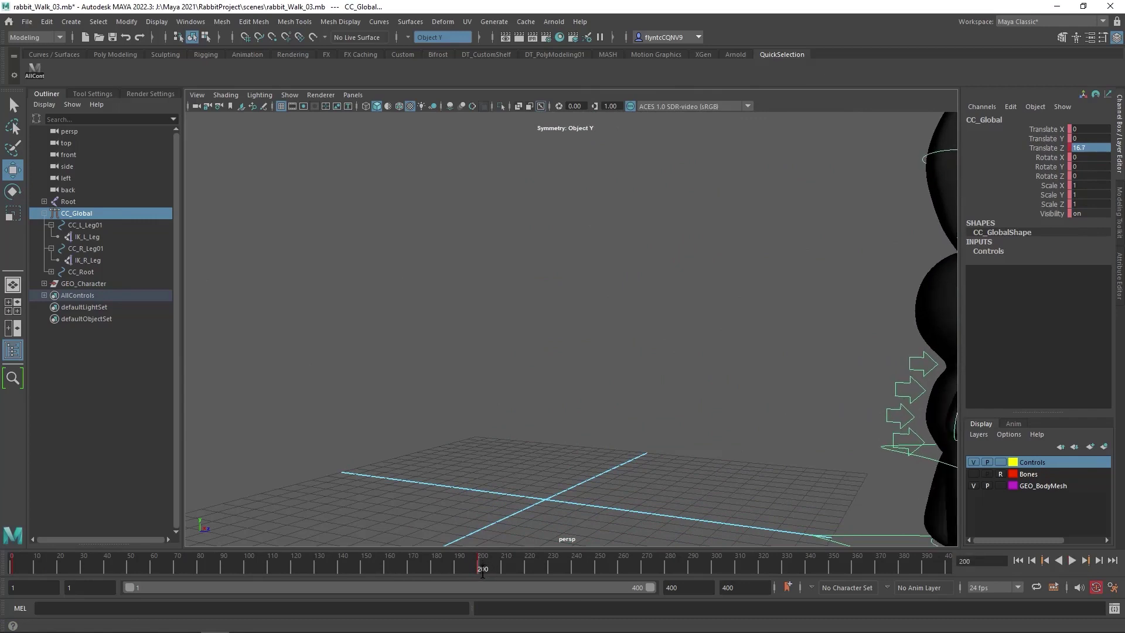
Step: Set CC_Global's Translate Z to 33.4 at frame 400
{"action": "key", "text": "alt+v"}
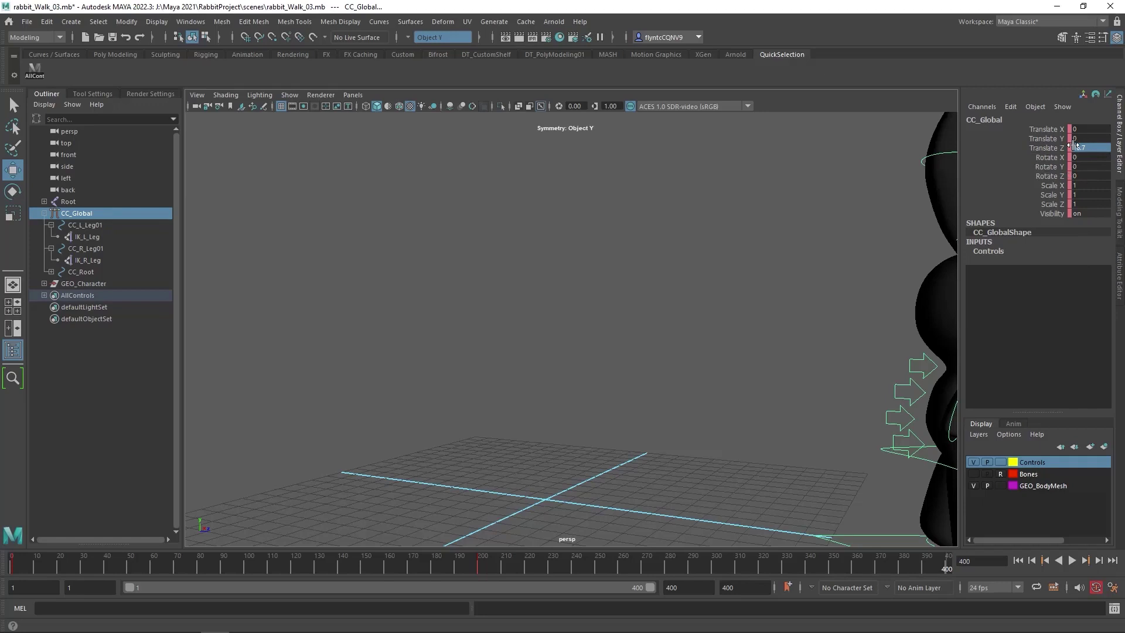
{"action": "double_click", "coordinate": [1078, 148]}
{"action": "type", "text": "33.4"}
{"action": "key", "text": "Return"}
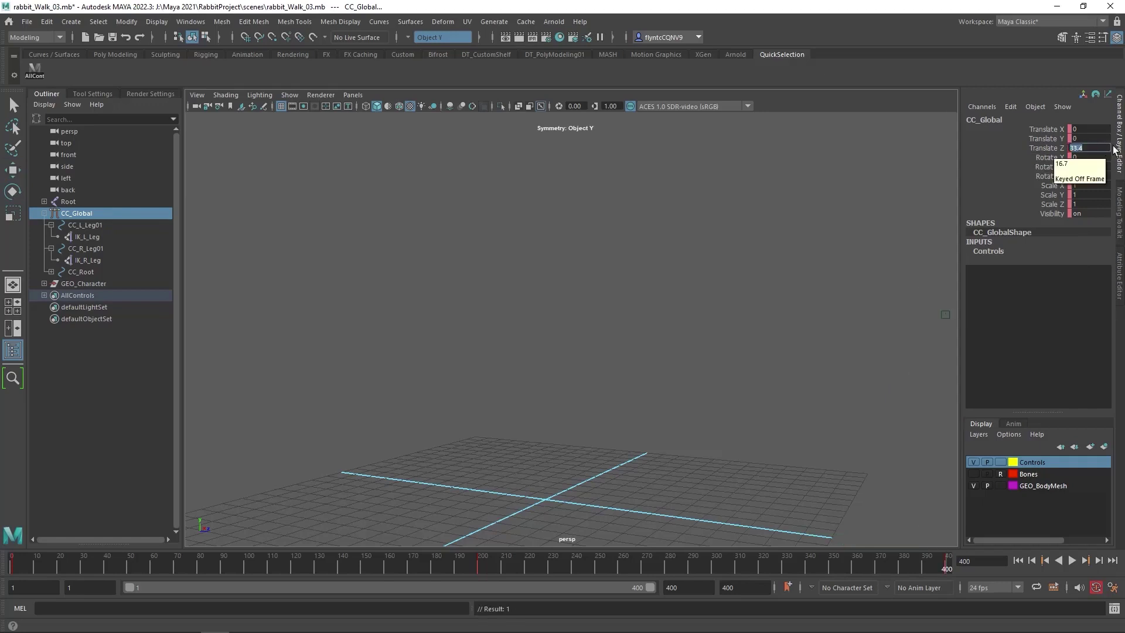
Step: Scrub and play the animation, orbiting the view to watch the rabbit walk forward
{"action": "left_click_drag", "start_coordinate": [22, 567], "coordinate": [687, 567]}
{"action": "scroll", "coordinate": [810, 480], "scroll_direction": "down", "scroll_amount": 5}
{"action": "left_click_drag", "start_coordinate": [744, 417], "coordinate": [703, 456], "text": "alt"}
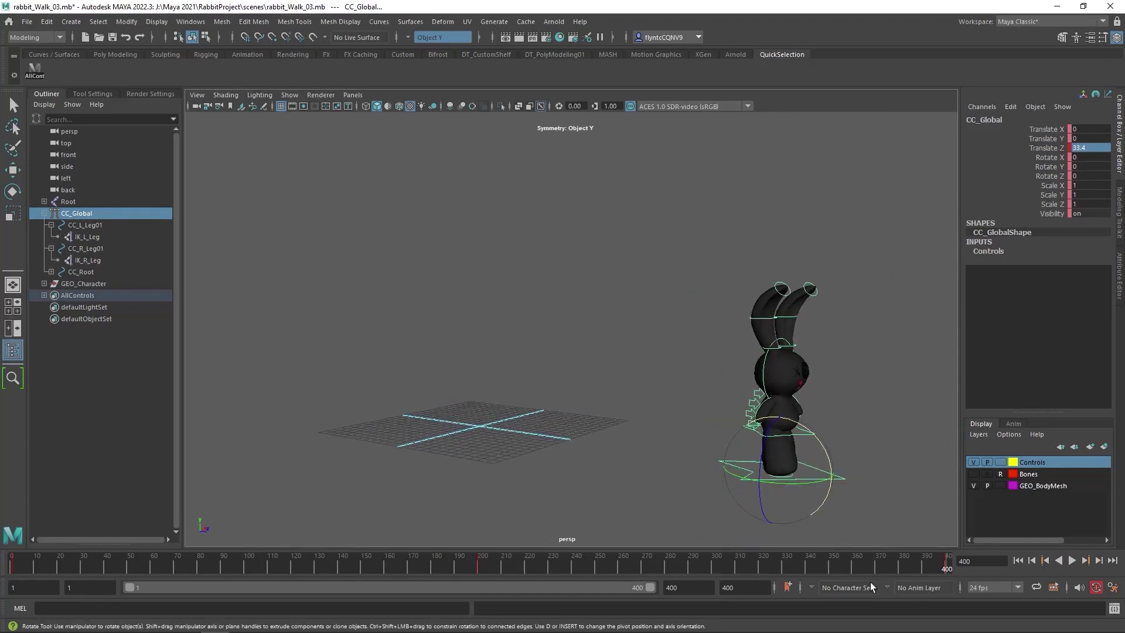
{"action": "left_click", "coordinate": [1076, 559]}
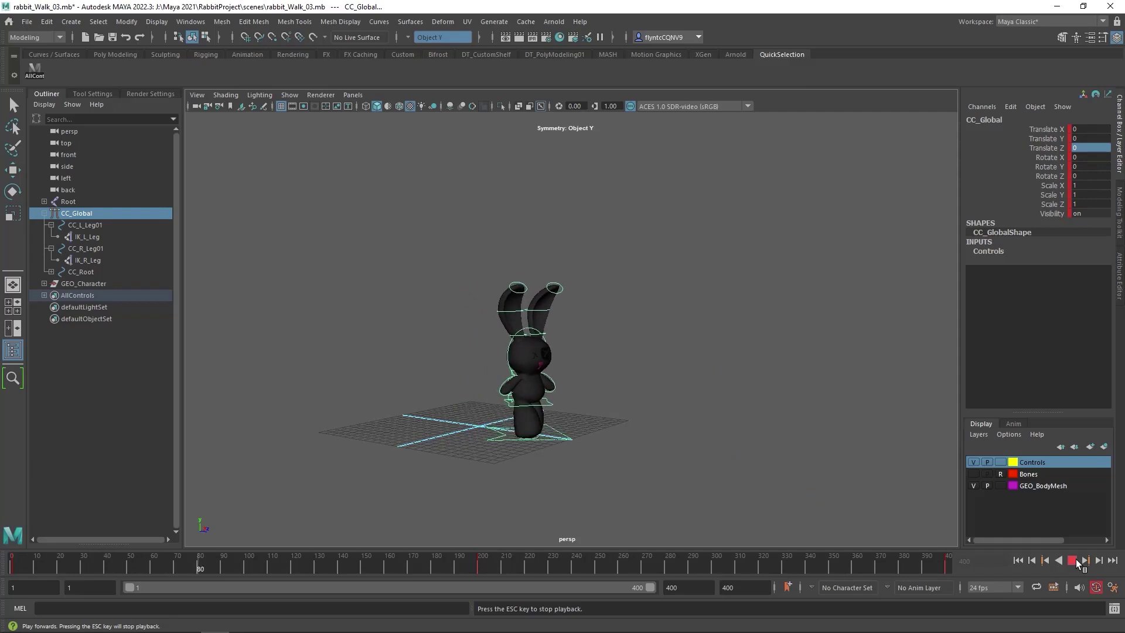
{"action": "key", "text": "e"}
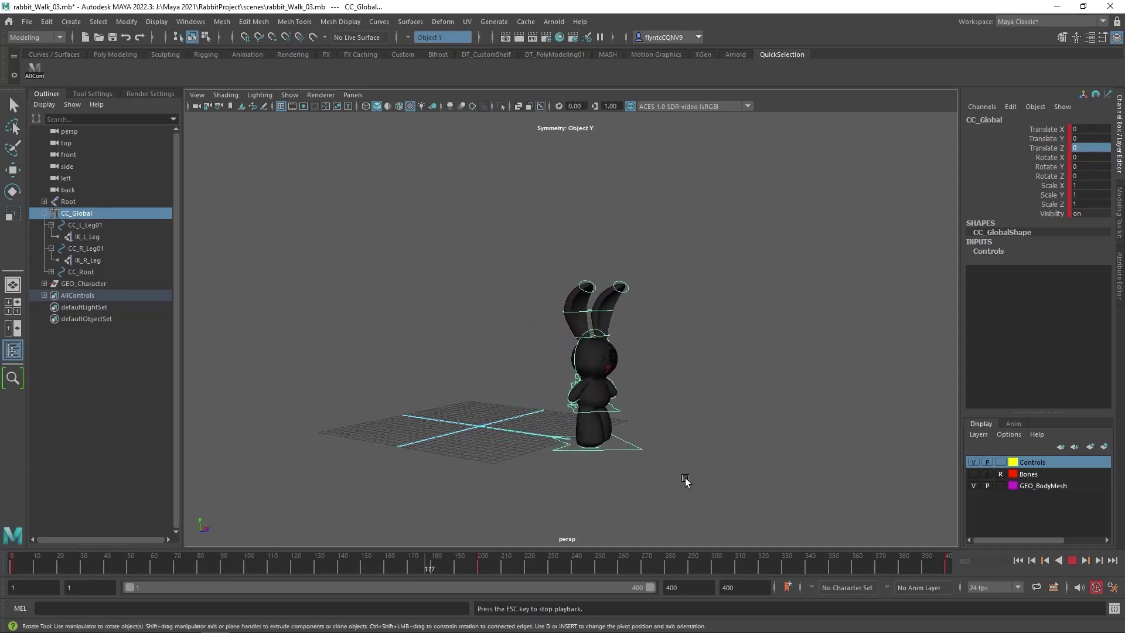
{"action": "mouse_move", "coordinate": [685, 484]}
{"action": "left_mouse_down", "text": "alt"}
{"action": "mouse_move", "coordinate": [720, 485]}
{"action": "mouse_move", "coordinate": [678, 492]}
{"action": "left_mouse_up", "text": "alt"}
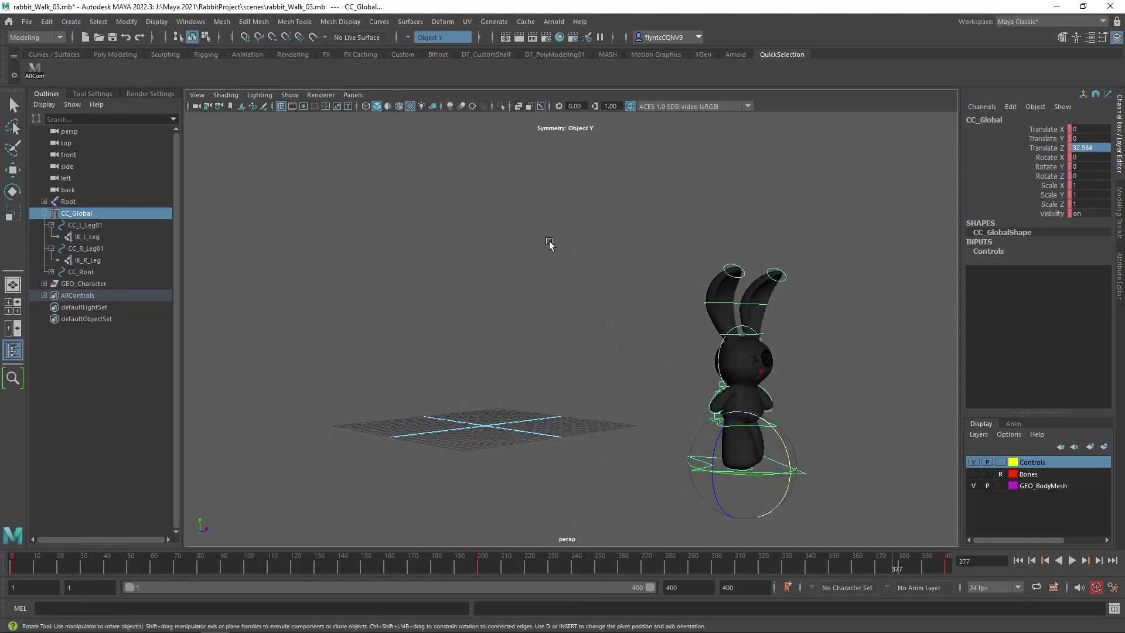
Step: In the Graph Editor, give CC_Global's Translate Z keys linear tangents
{"action": "left_click", "coordinate": [189, 22]}
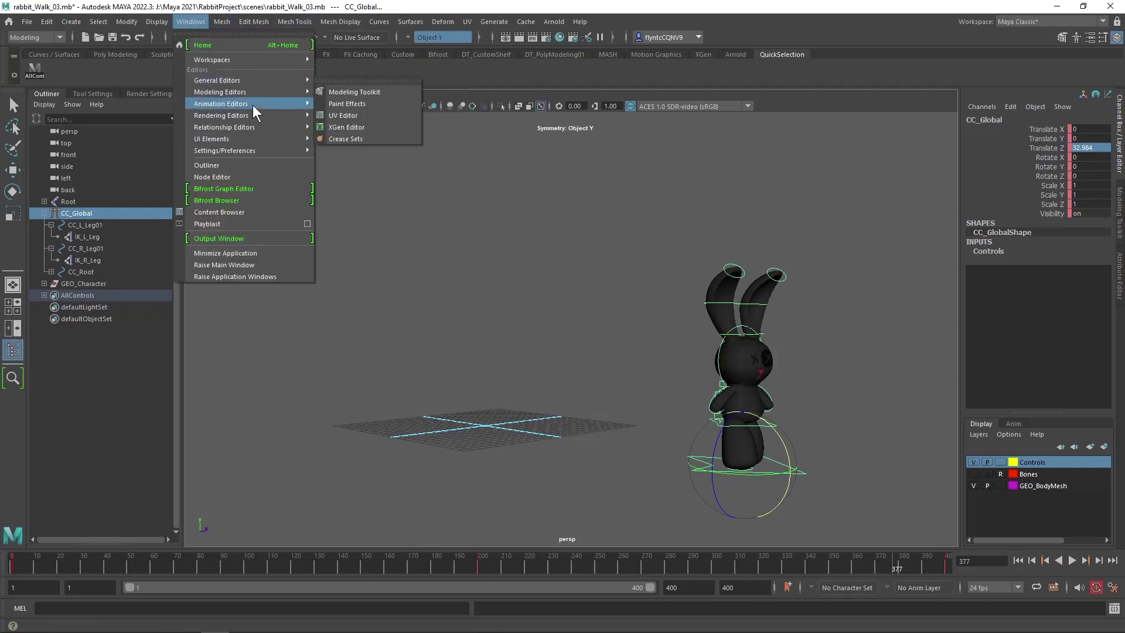
{"action": "mouse_move", "coordinate": [252, 105]}
{"action": "left_click", "coordinate": [360, 99]}
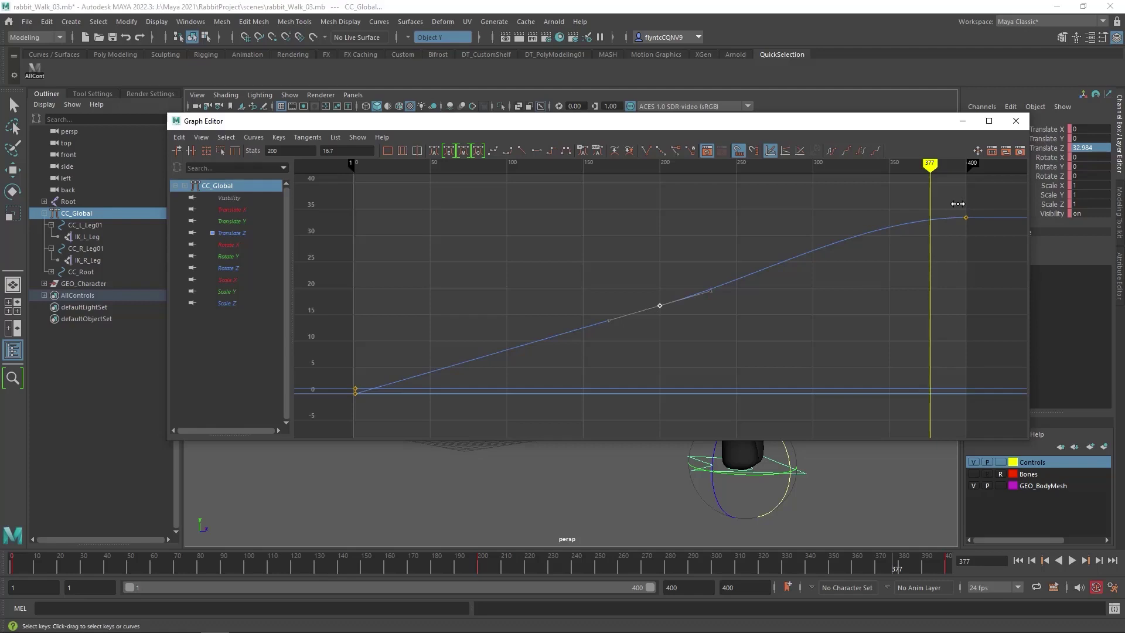
{"action": "left_click_drag", "start_coordinate": [987, 230], "coordinate": [987, 231]}
{"action": "key", "text": "w"}
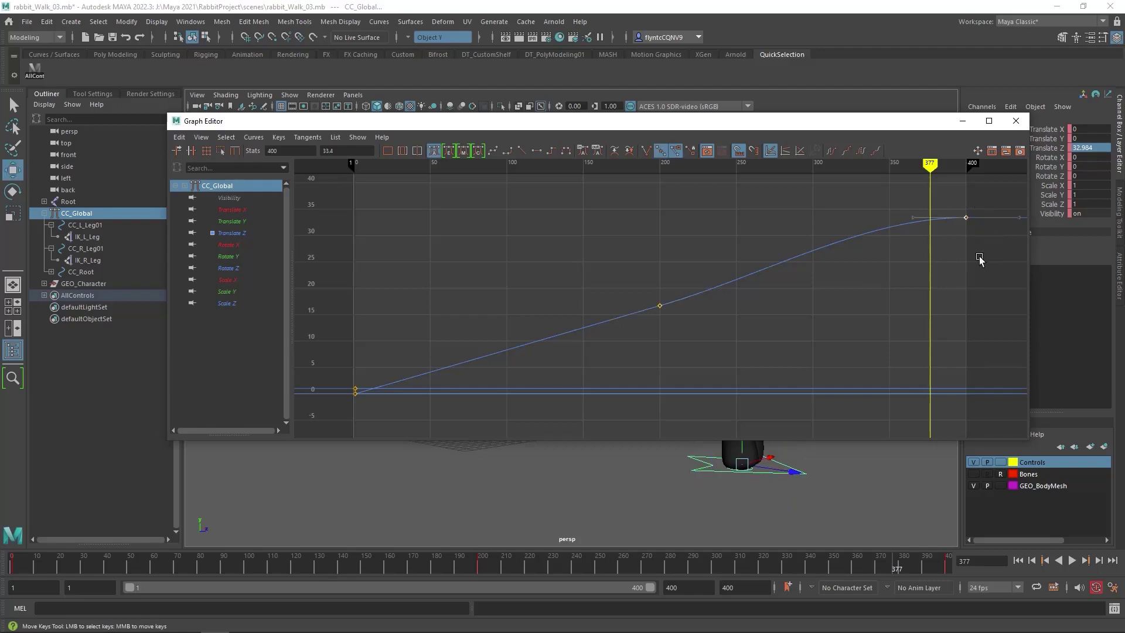
{"action": "left_click", "coordinate": [522, 151]}
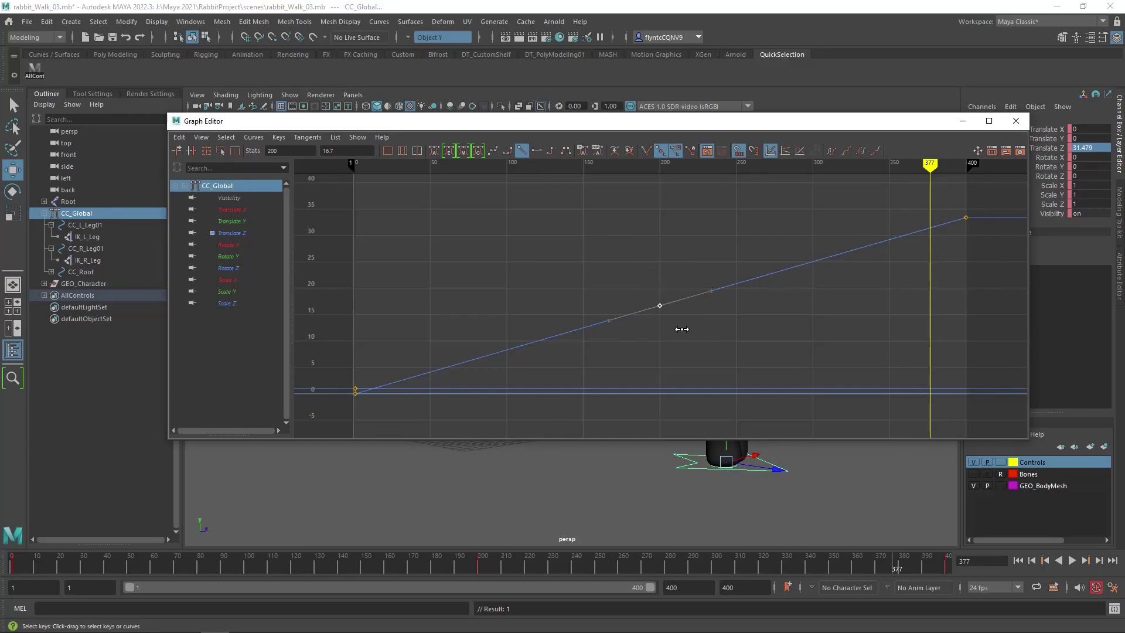
Step: Delete the frame-200 key, close the Graph Editor and play back to frame 1
{"action": "key", "text": "Delete"}
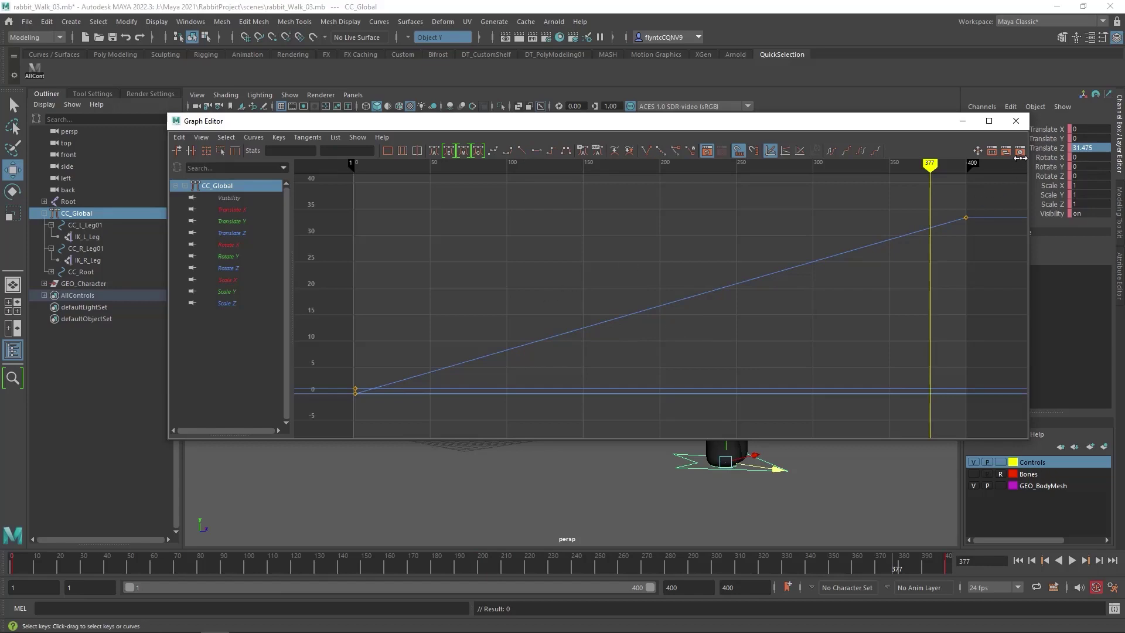
{"action": "left_click", "coordinate": [1015, 120]}
{"action": "key", "text": "alt+v"}
{"action": "left_click", "coordinate": [1071, 561]}
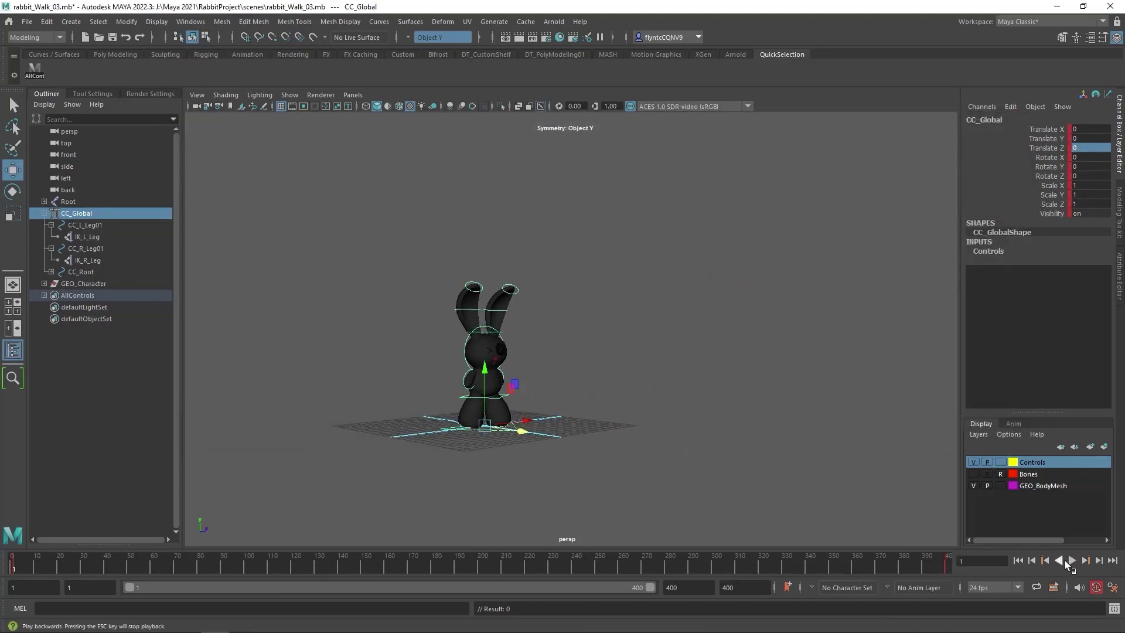
{"action": "left_click", "coordinate": [1066, 562]}
{"action": "left_click_drag", "start_coordinate": [408, 558], "coordinate": [12, 566]}
{"action": "left_click", "coordinate": [1072, 560]}
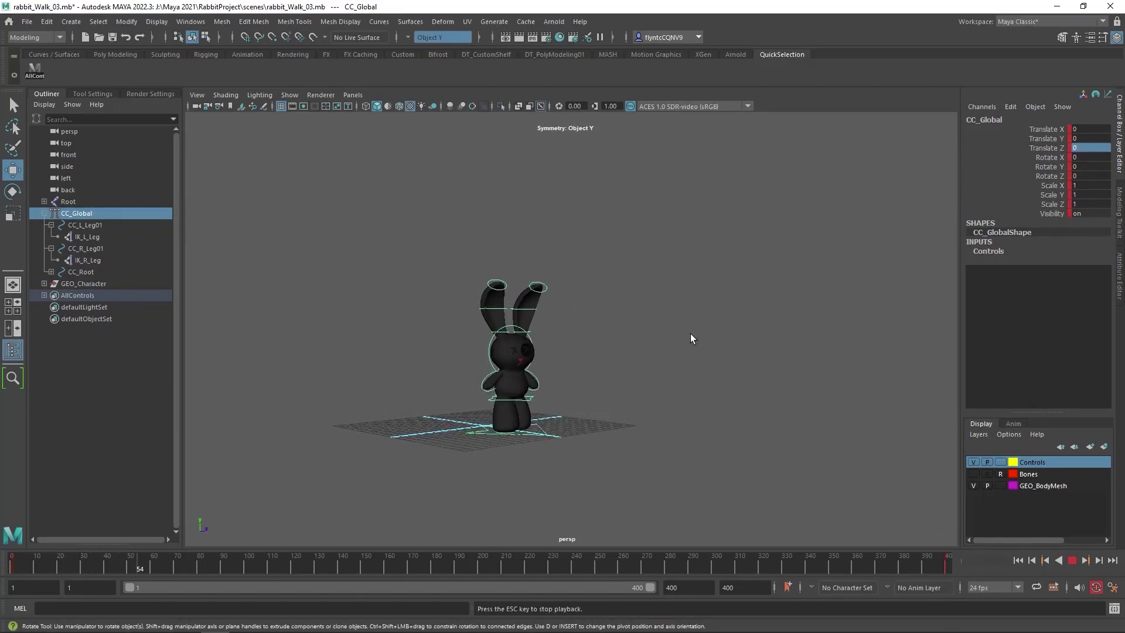
{"action": "right_click_drag", "start_coordinate": [546, 438], "coordinate": [519, 583], "text": "alt"}
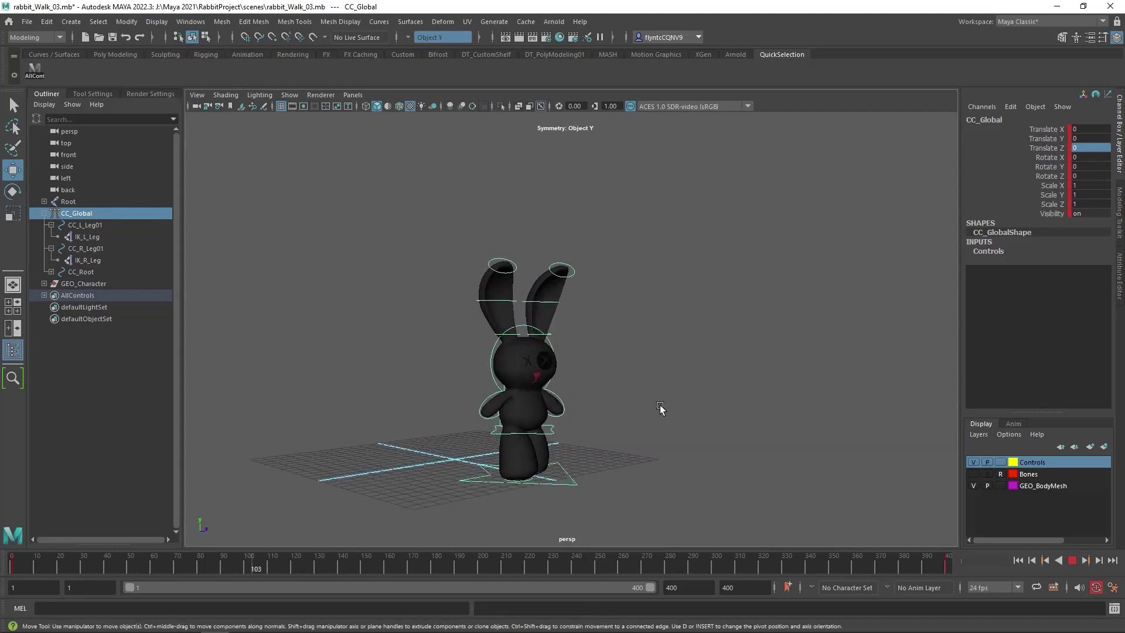
{"action": "left_click_drag", "start_coordinate": [527, 351], "coordinate": [529, 408], "text": "alt"}
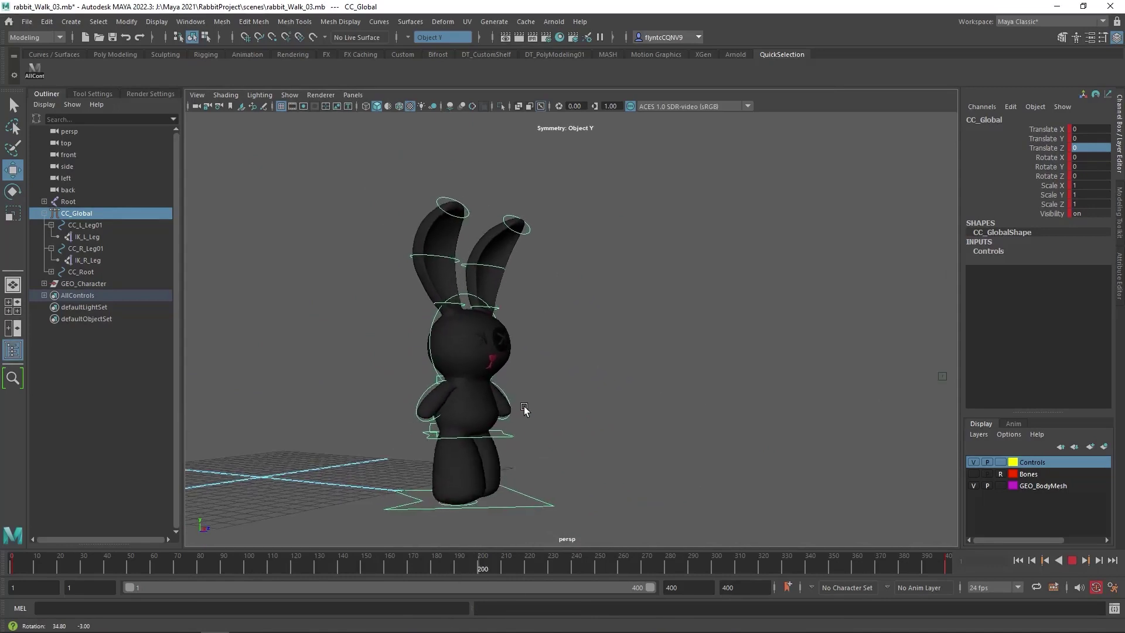
{"action": "left_click", "coordinate": [1058, 560]}
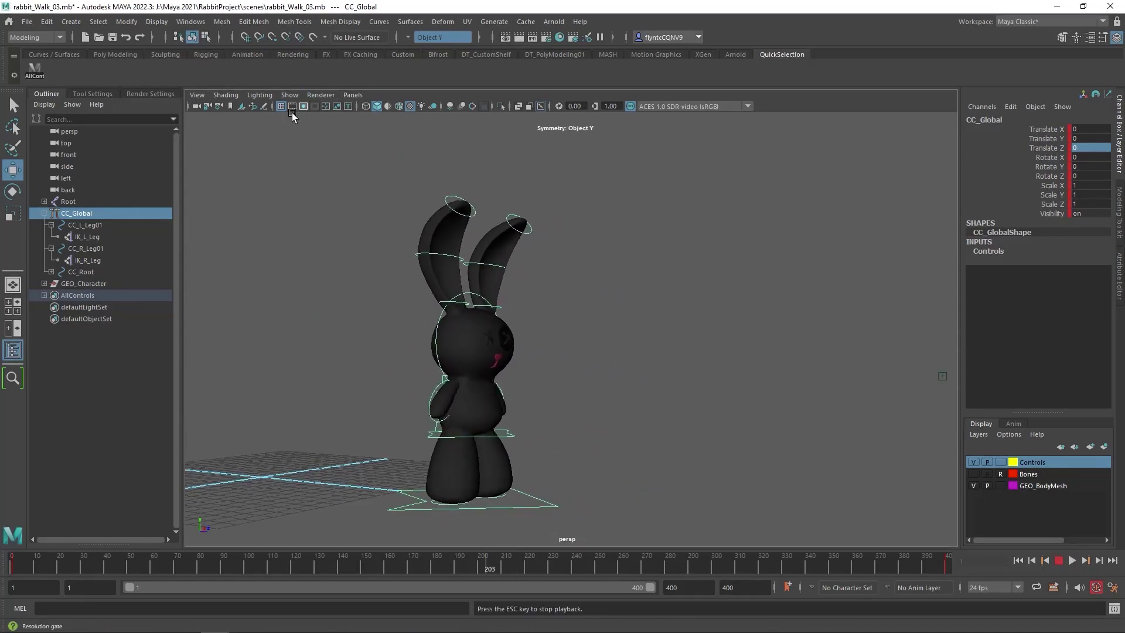
Step: Stop playback, turn on the 960x540 resolution gate and dolly closer to the rabbit
{"action": "left_click", "coordinate": [1060, 564]}
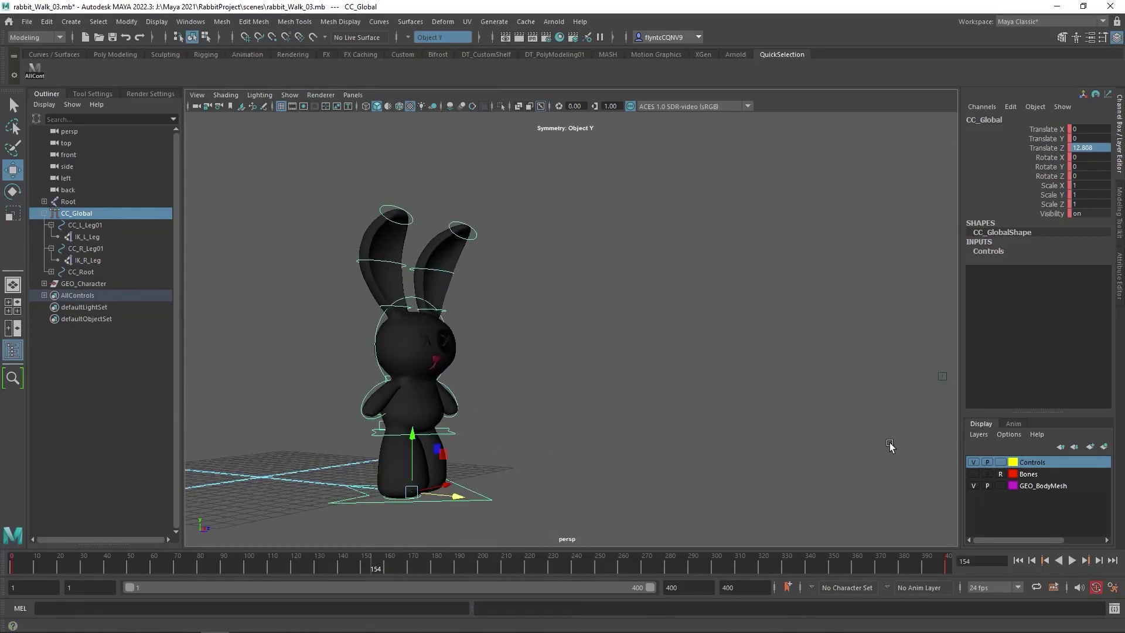
{"action": "left_click", "coordinate": [303, 107]}
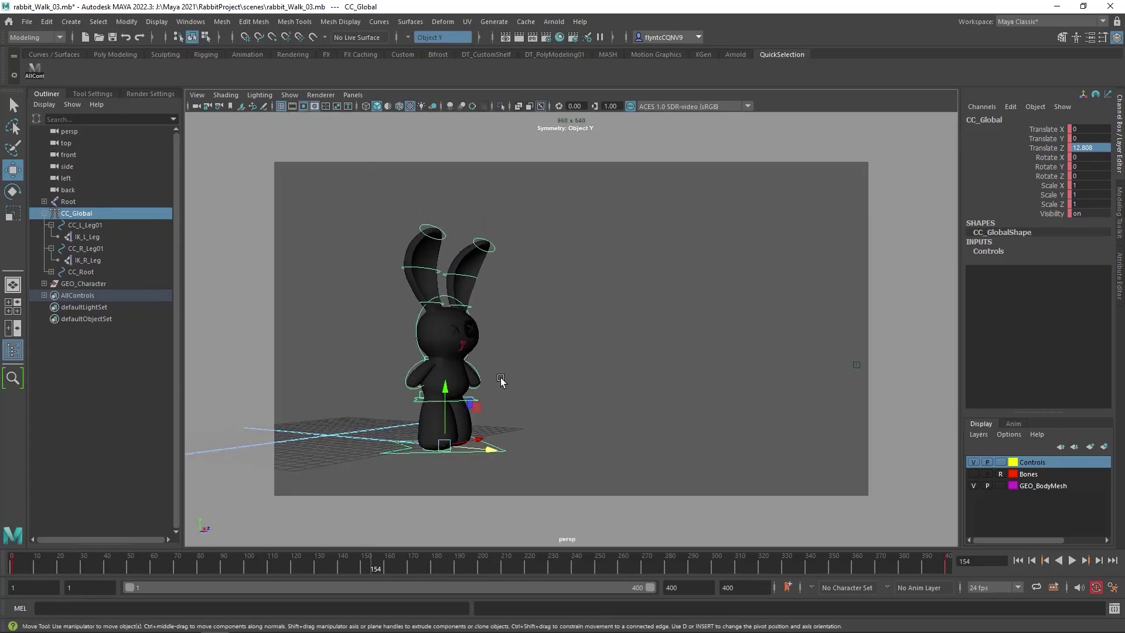
{"action": "mouse_move", "coordinate": [502, 384]}
{"action": "left_mouse_down", "text": "alt"}
{"action": "mouse_move", "coordinate": [474, 377]}
{"action": "mouse_move", "coordinate": [486, 380]}
{"action": "left_mouse_up", "text": "alt"}
{"action": "right_click_drag", "start_coordinate": [517, 375], "coordinate": [528, 587], "text": "alt"}
Step: From frame 1, pan the camera so the rabbit walks across the gate
{"action": "key", "text": "alt+shift+v"}
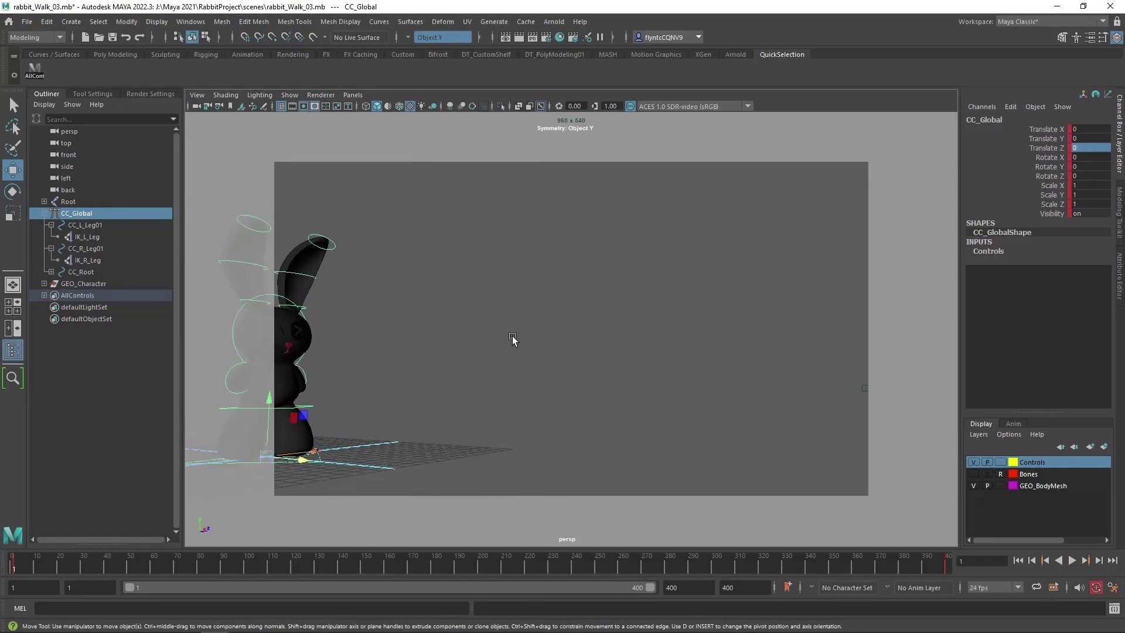
{"action": "middle_click_drag", "start_coordinate": [568, 316], "coordinate": [500, 314], "text": "alt"}
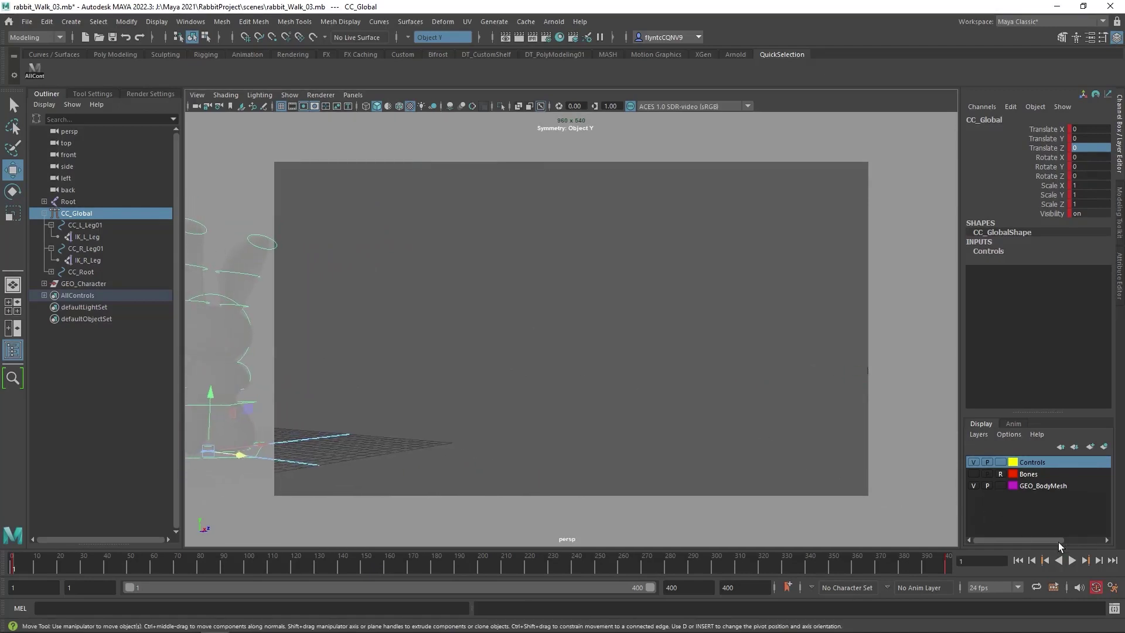
{"action": "left_click", "coordinate": [1071, 560]}
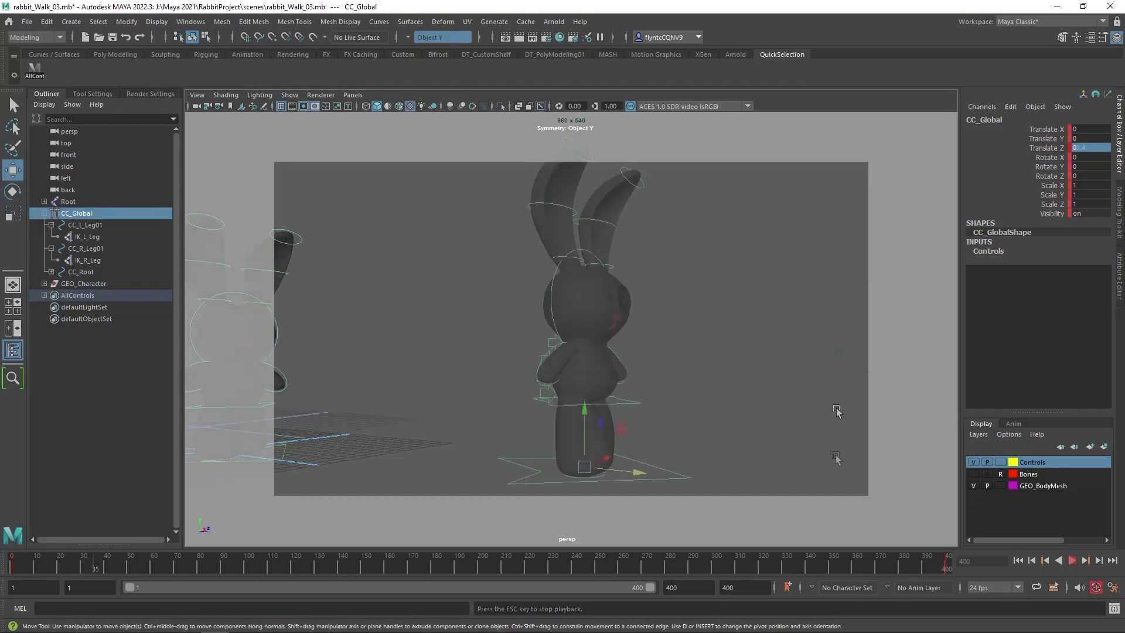
{"action": "key", "text": "Escape"}
{"action": "mouse_move", "coordinate": [782, 384]}
{"action": "middle_mouse_down", "text": "alt"}
{"action": "mouse_move", "coordinate": [838, 396]}
{"action": "mouse_move", "coordinate": [773, 389]}
{"action": "mouse_move", "coordinate": [799, 384]}
{"action": "middle_mouse_up", "text": "alt"}
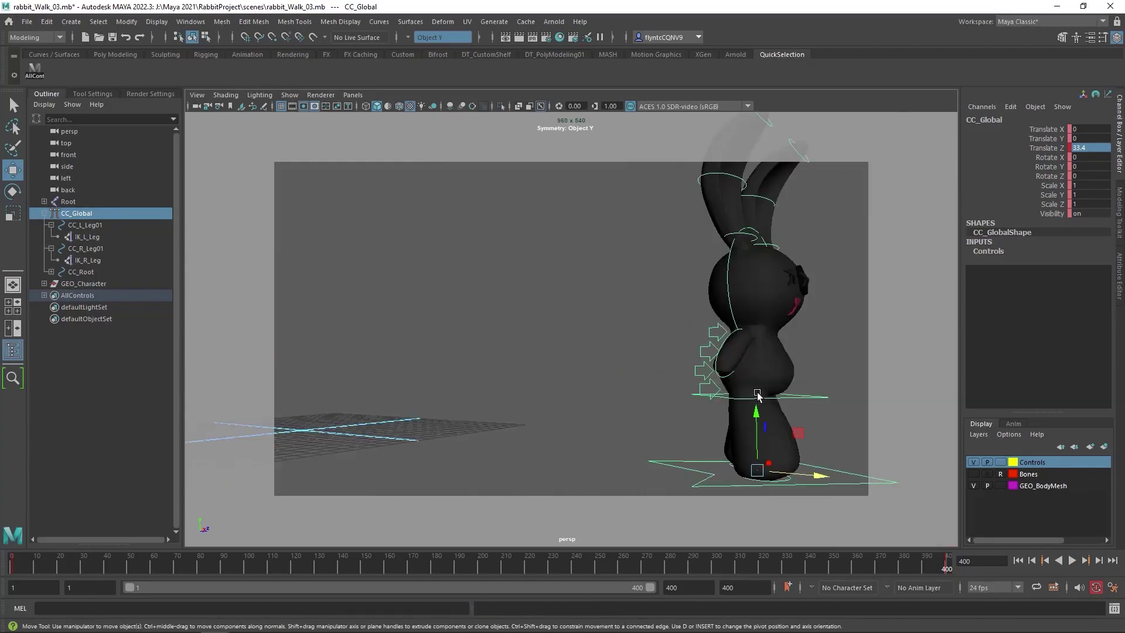
{"action": "middle_click_drag", "start_coordinate": [746, 382], "coordinate": [781, 392], "text": "alt"}
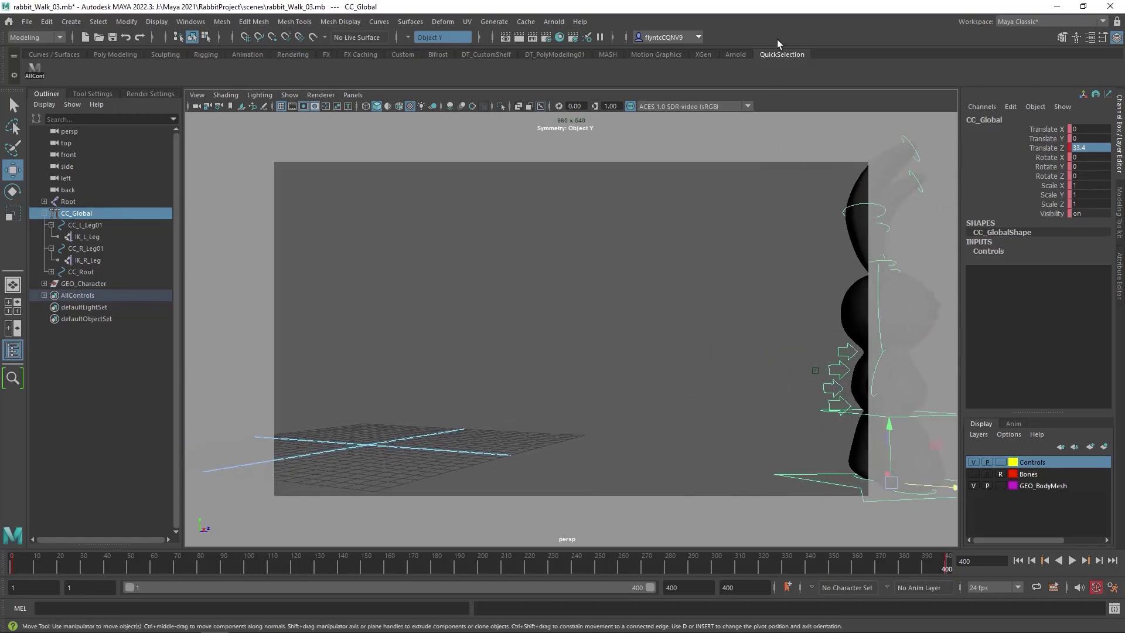